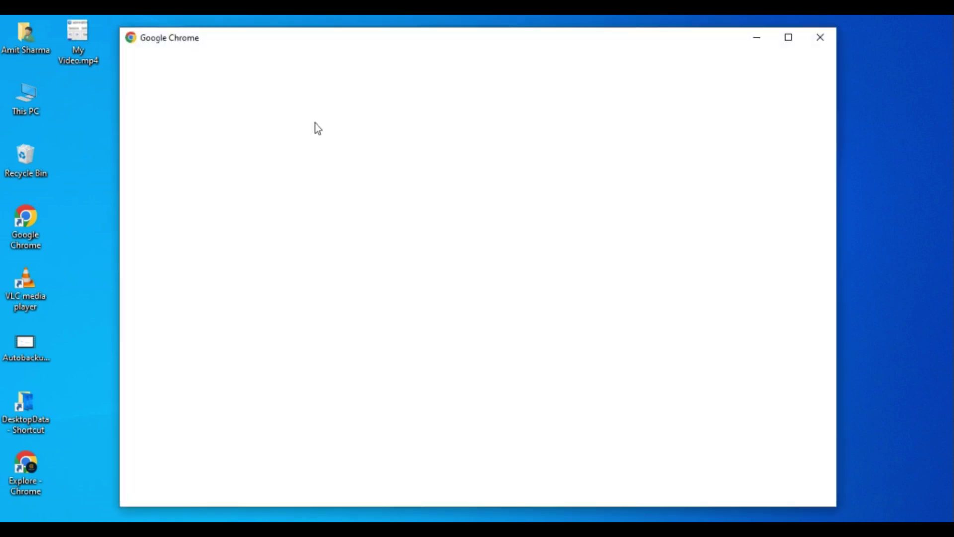
- Maximize the new browser window and go to google.com
{"action": "double_click", "coordinate": [309, 44]}
{"action": "left_click", "coordinate": [358, 380]}
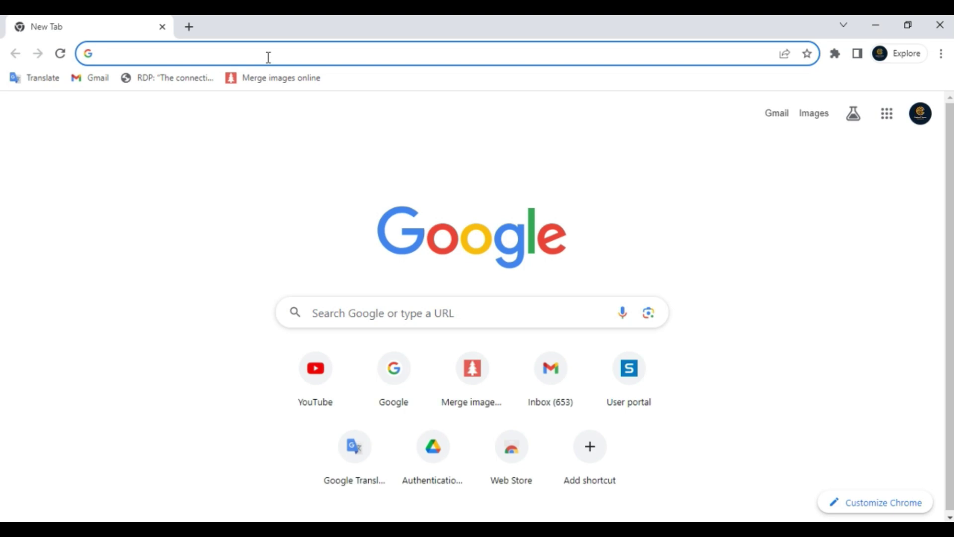
{"action": "type", "text": "google.com"}
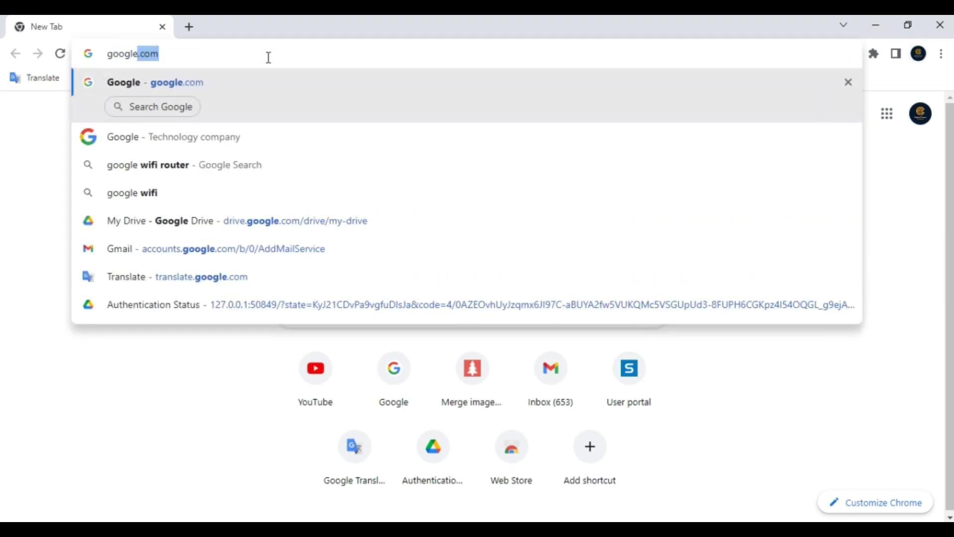
{"action": "key", "text": "Return"}
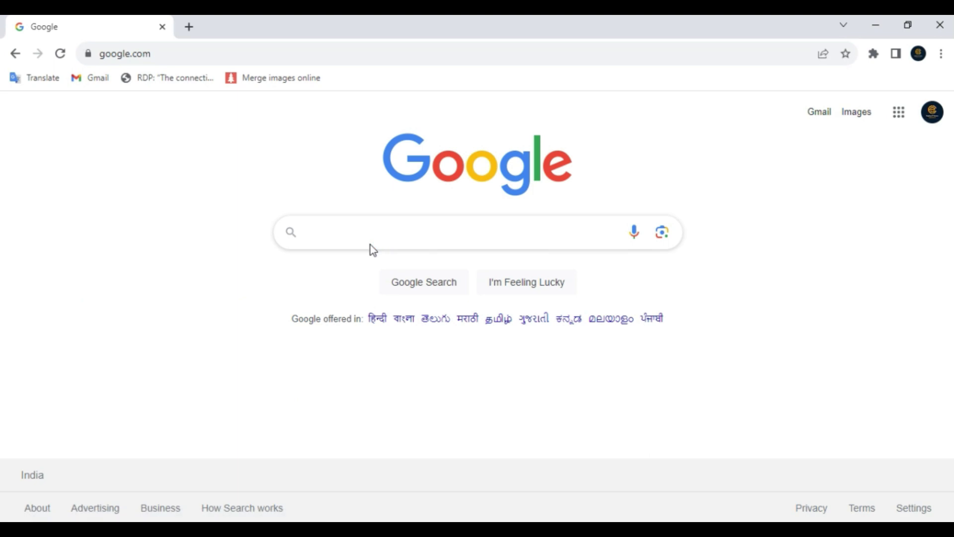
- Search Google for "mikrotik router" and open the MikroTik Routers and Wireless - Products result
{"action": "left_click", "coordinate": [362, 232]}
{"action": "type", "text": "mi"}
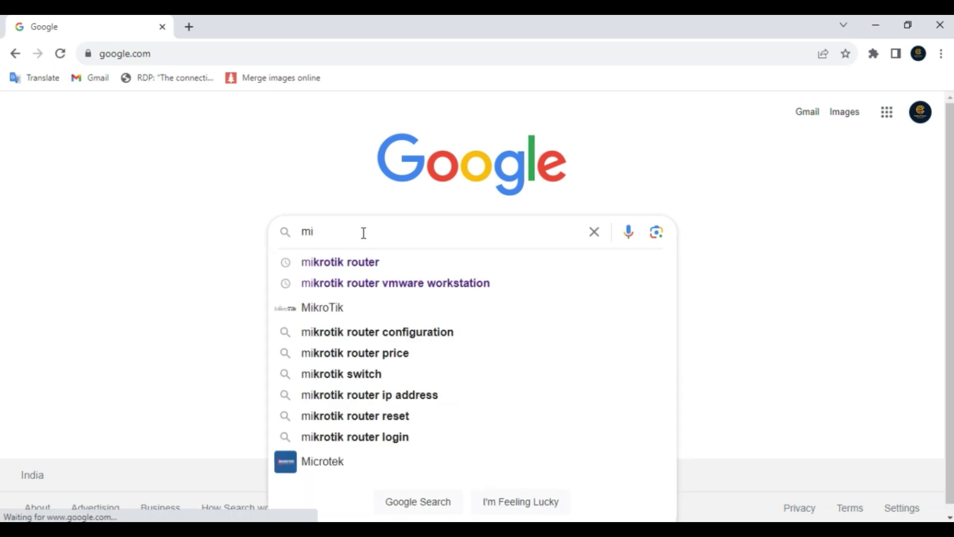
{"action": "key", "text": "Down"}
{"action": "key", "text": "Return"}
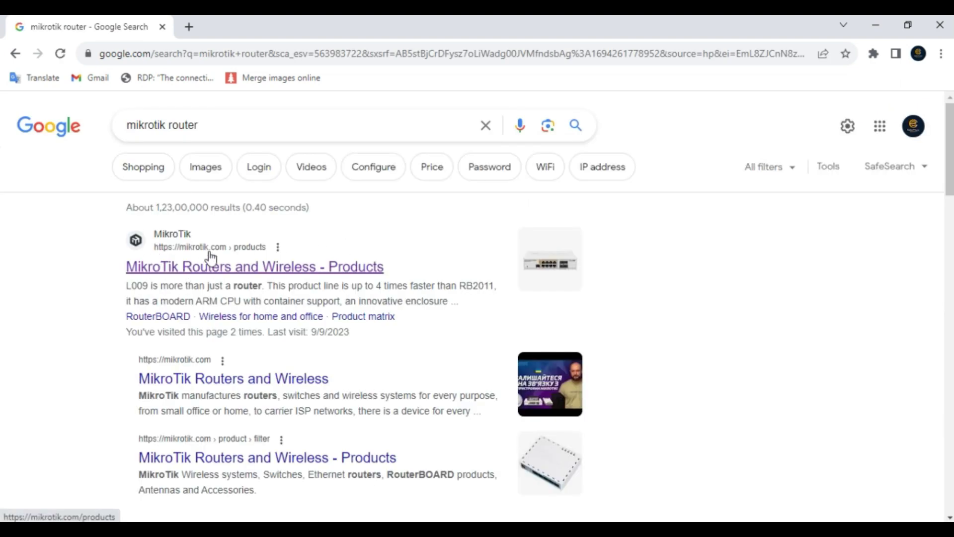
{"action": "left_click", "coordinate": [183, 272]}
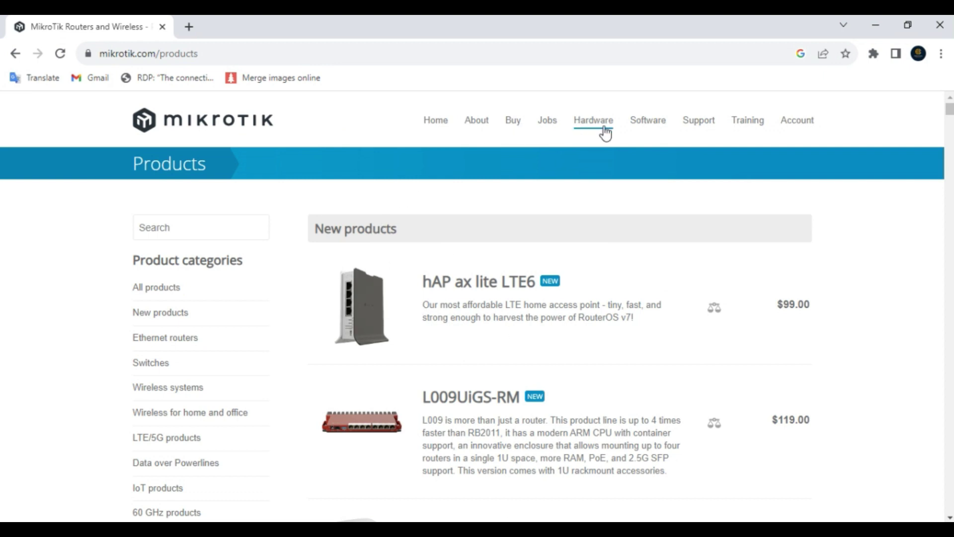
- Go to MikroTik's software downloads page and expand the Cloud Hosted Router section
{"action": "left_click", "coordinate": [648, 120]}
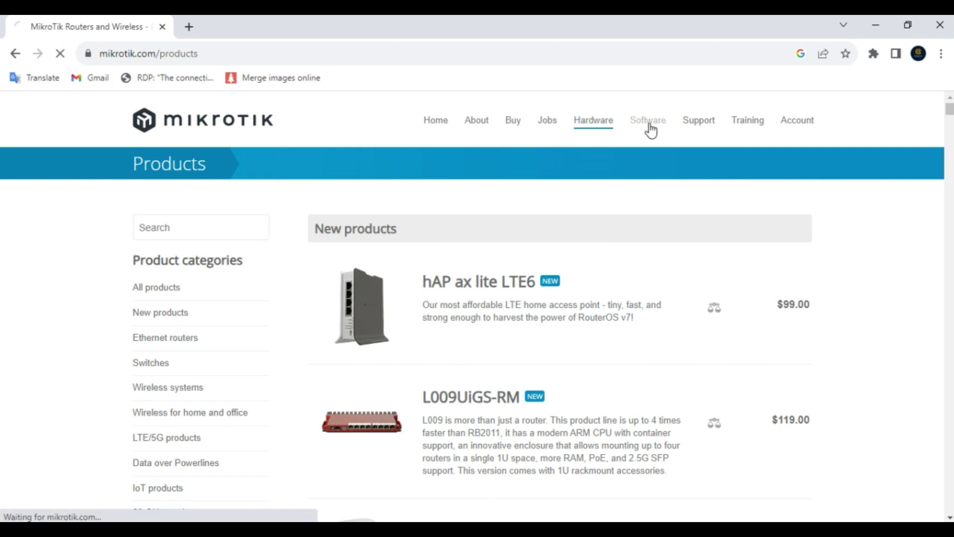
{"action": "scroll", "coordinate": [269, 311], "scroll_direction": "down", "scroll_amount": 6}
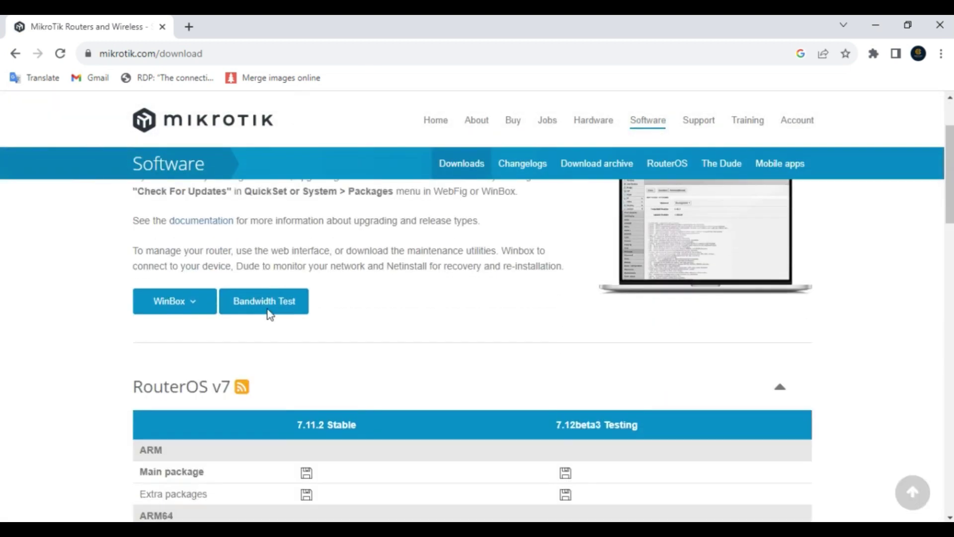
{"action": "scroll", "coordinate": [268, 318], "scroll_direction": "down", "scroll_amount": 3}
{"action": "scroll", "coordinate": [164, 401], "scroll_direction": "down", "scroll_amount": 10}
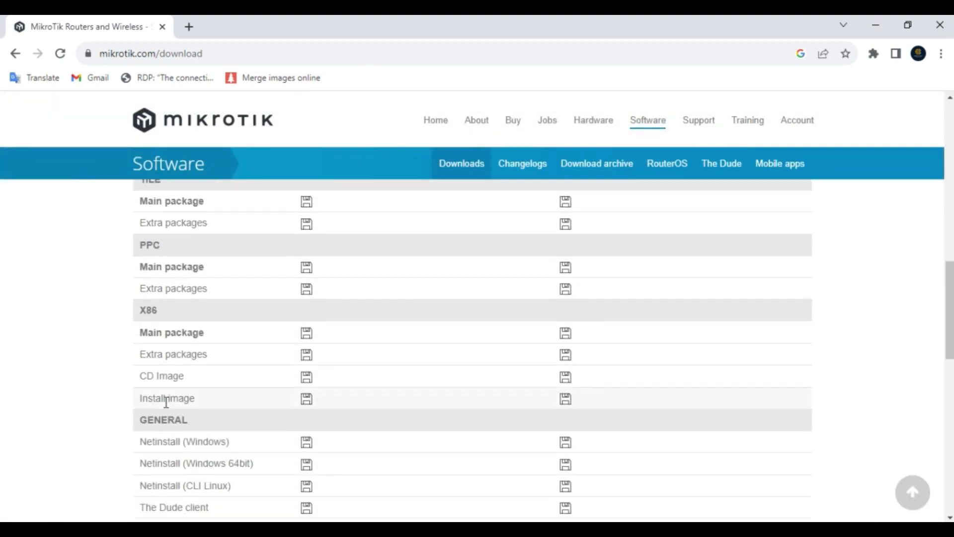
{"action": "scroll", "coordinate": [206, 416], "scroll_direction": "down", "scroll_amount": 1}
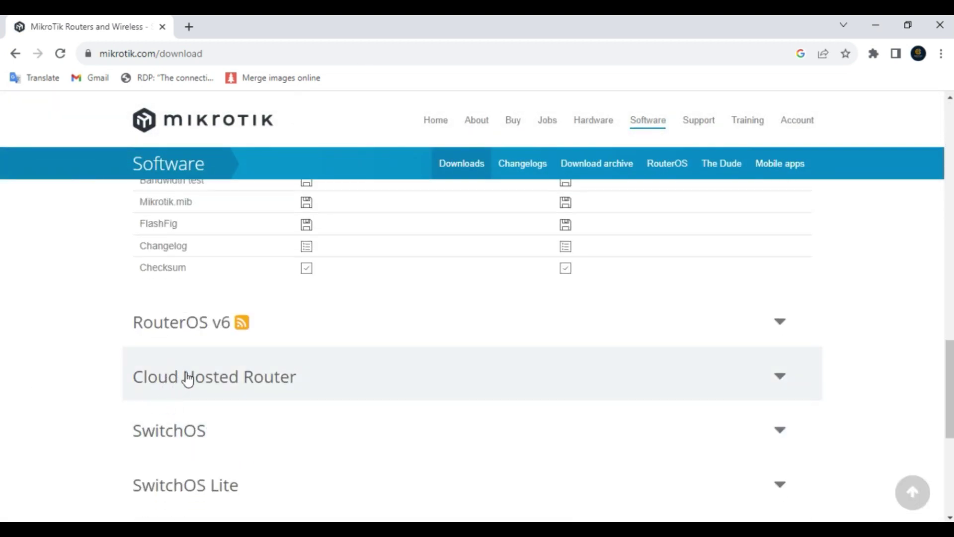
{"action": "left_click", "coordinate": [188, 379]}
{"action": "scroll", "coordinate": [224, 369], "scroll_direction": "down", "scroll_amount": 2}
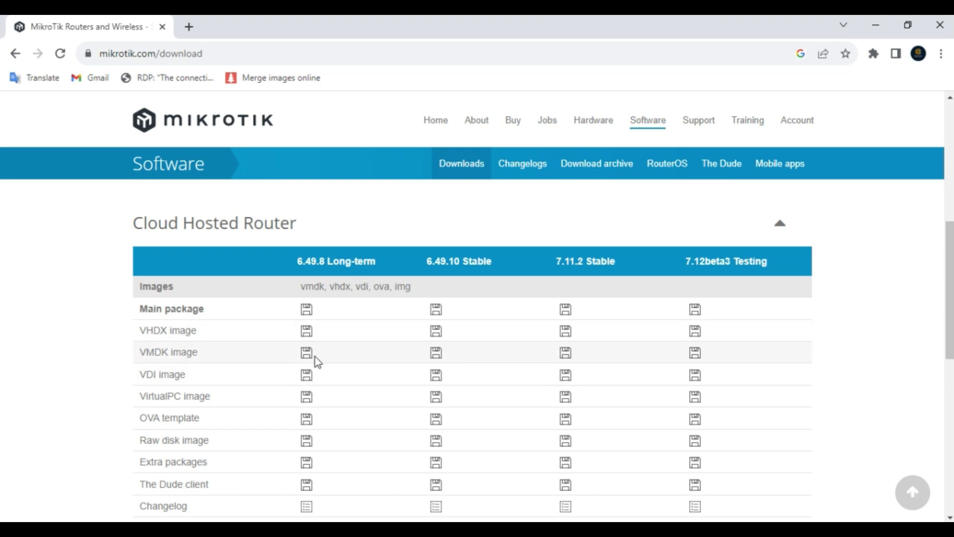
- Download the Cloud Hosted Router VMDK image for version 7.11.2 Stable and show the downloaded archive in its folder
{"action": "left_click_drag", "start_coordinate": [294, 265], "coordinate": [496, 262]}
{"action": "left_click", "coordinate": [497, 262]}
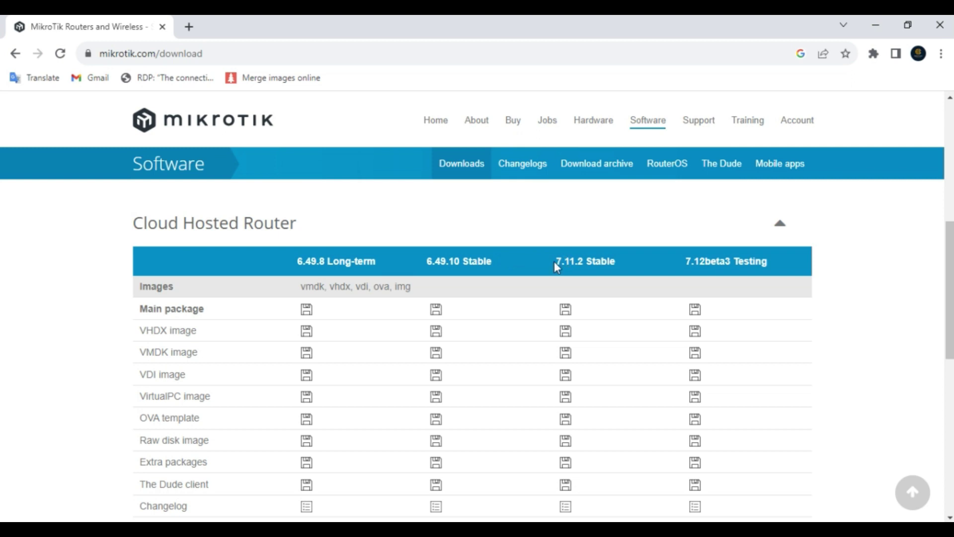
{"action": "left_click_drag", "start_coordinate": [556, 263], "coordinate": [619, 267]}
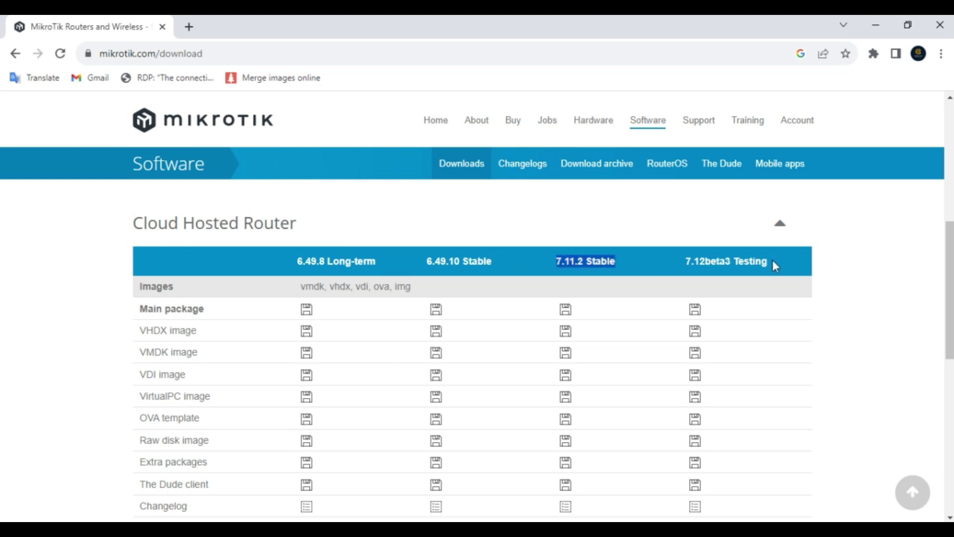
{"action": "left_click", "coordinate": [565, 224]}
{"action": "left_click", "coordinate": [156, 244]}
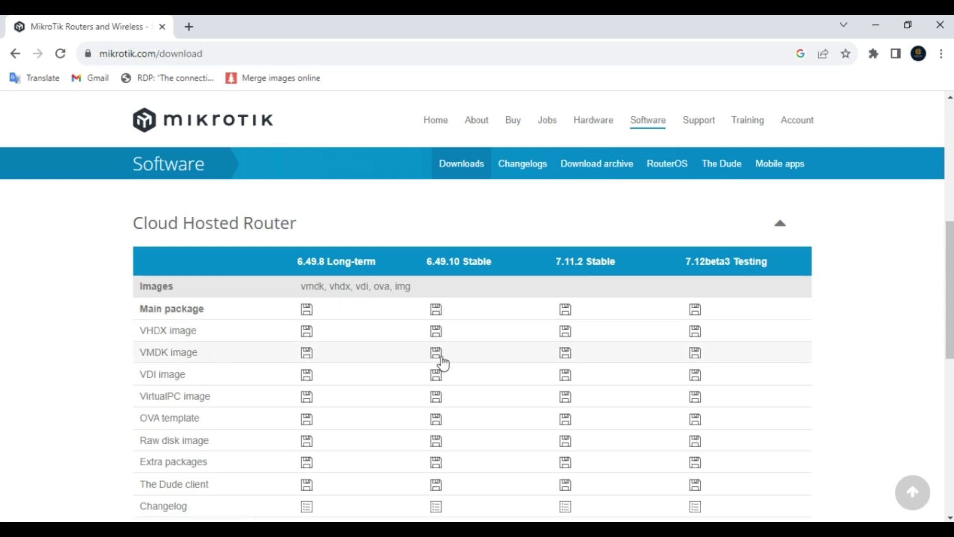
{"action": "left_click", "coordinate": [566, 354]}
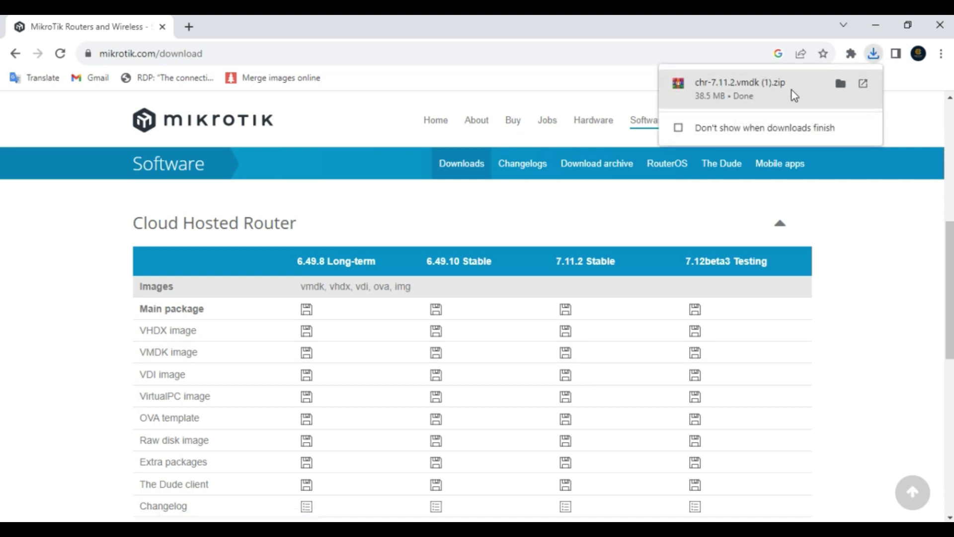
{"action": "left_click", "coordinate": [840, 85]}
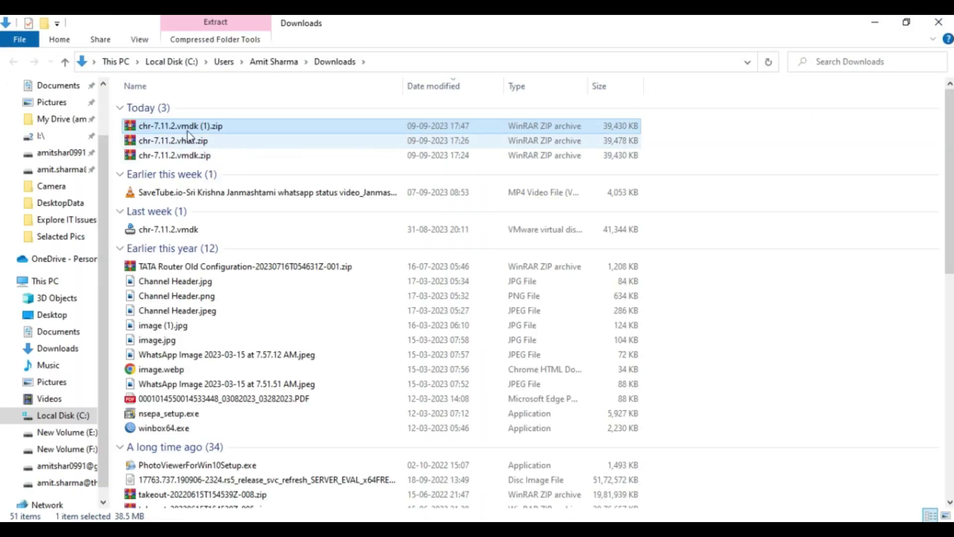
- Extract chr-7.11.2.vmdk (1).zip directly into the Downloads folder, replacing all existing files
{"action": "right_click", "coordinate": [175, 126]}
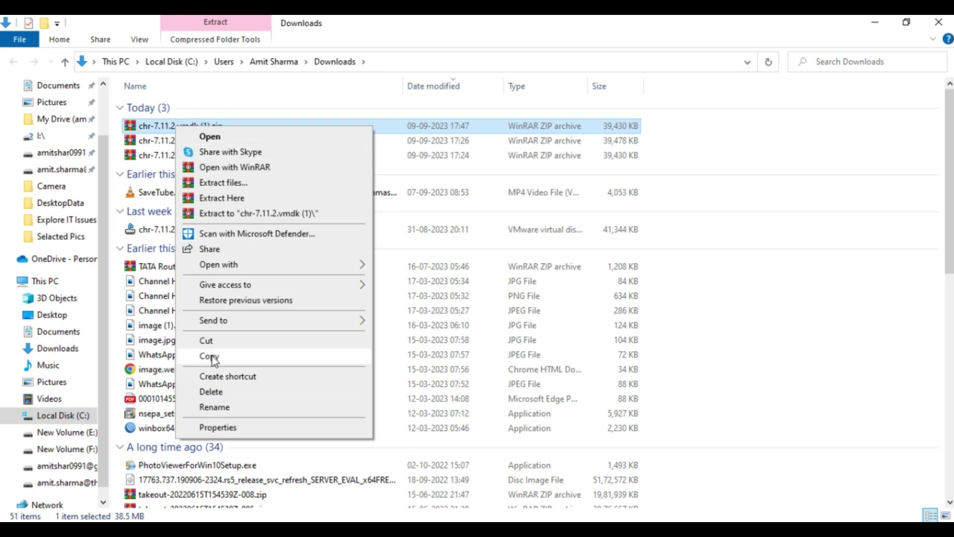
{"action": "left_click", "coordinate": [212, 356]}
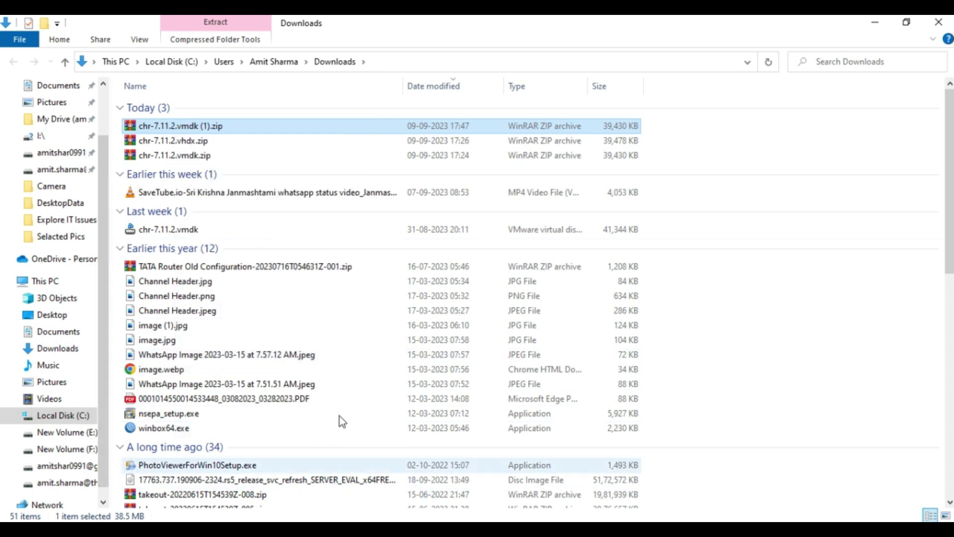
{"action": "right_click", "coordinate": [179, 129]}
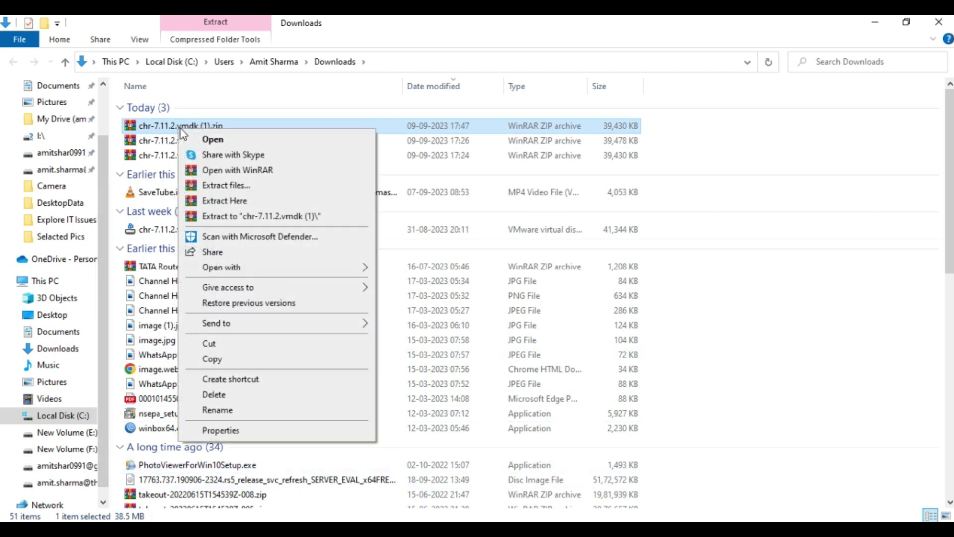
{"action": "left_click", "coordinate": [222, 202]}
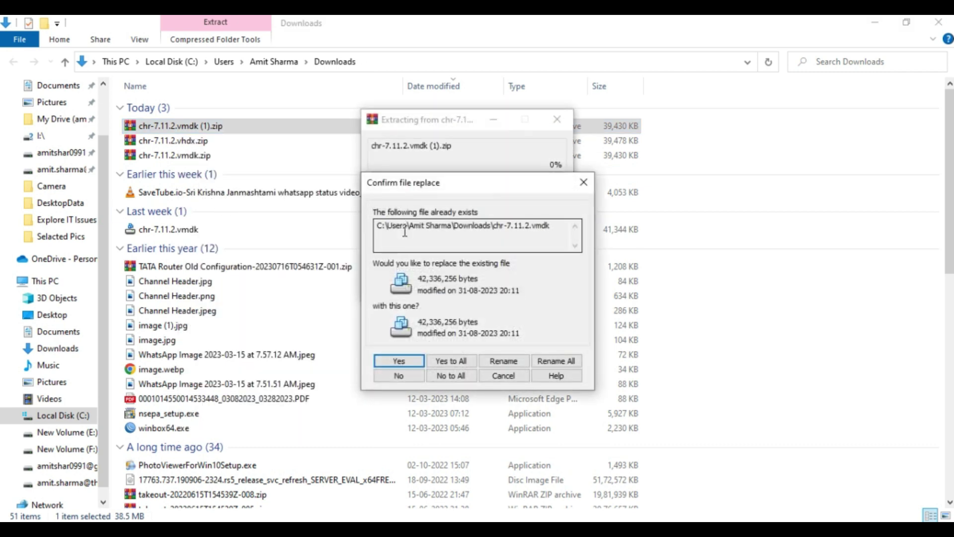
{"action": "left_click", "coordinate": [459, 362]}
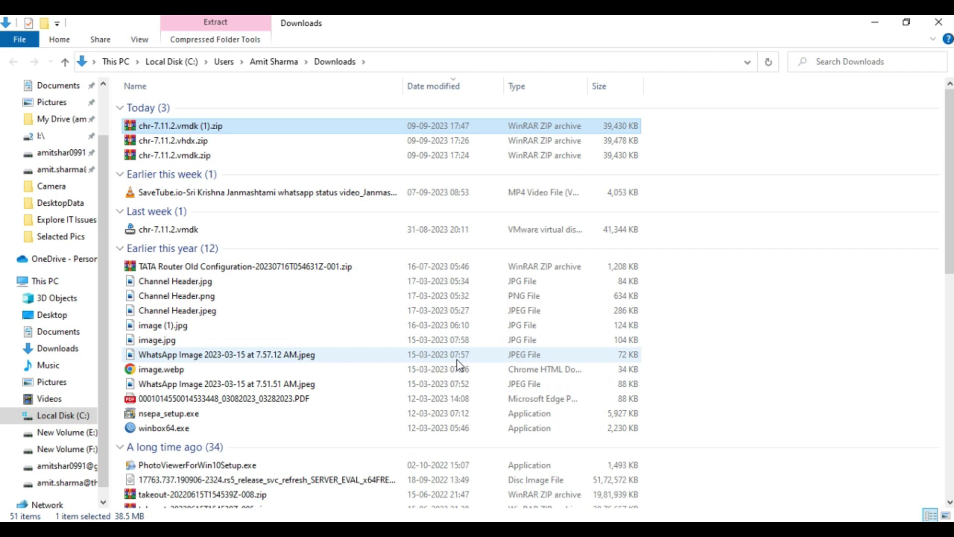
{"action": "left_click", "coordinate": [799, 247]}
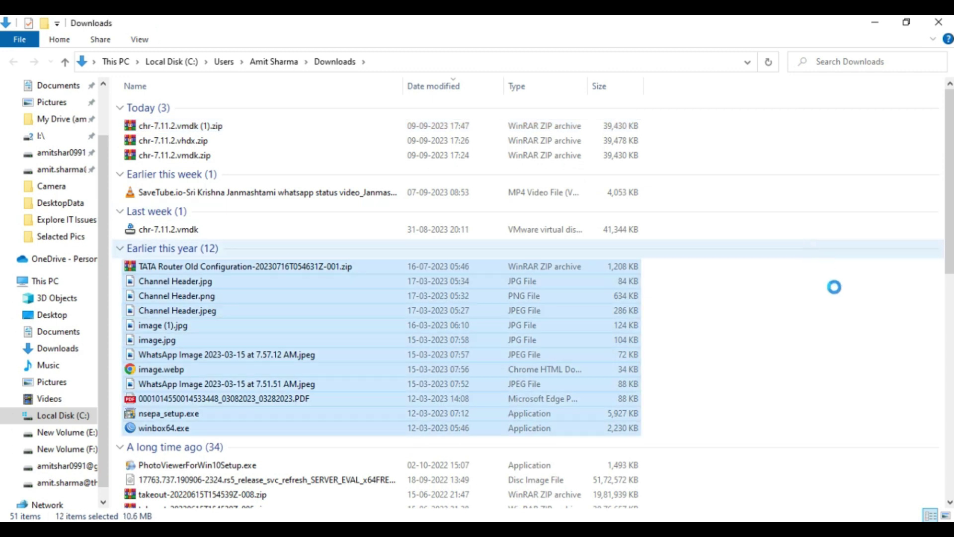
{"action": "right_click", "coordinate": [833, 314]}
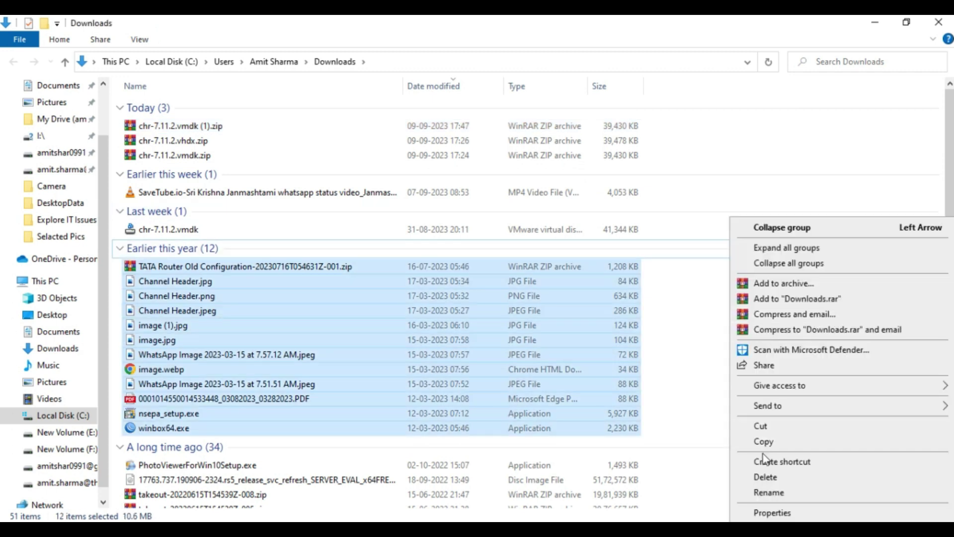
{"action": "left_click", "coordinate": [718, 490]}
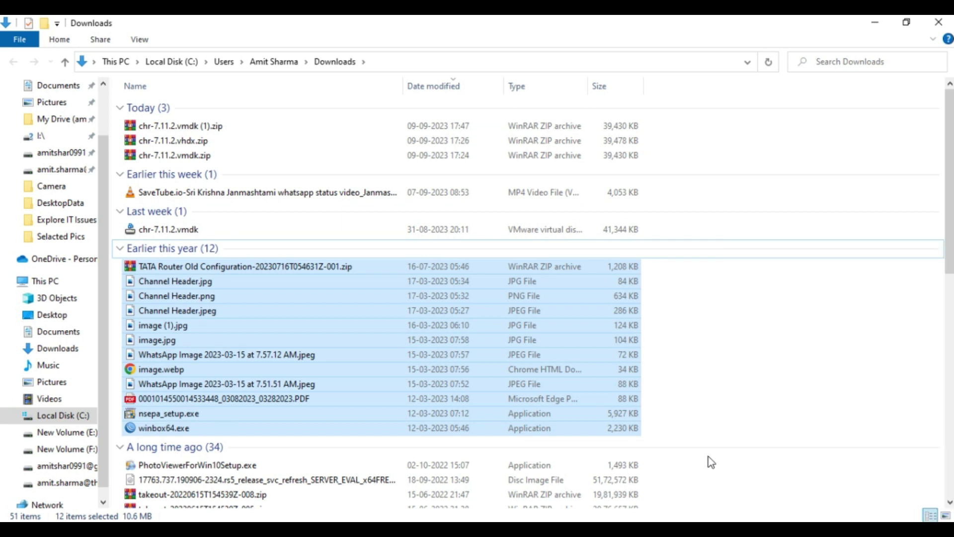
- Copy the extracted chr-7.11.2.vmdk file from the Downloads folder
{"action": "left_click", "coordinate": [219, 233]}
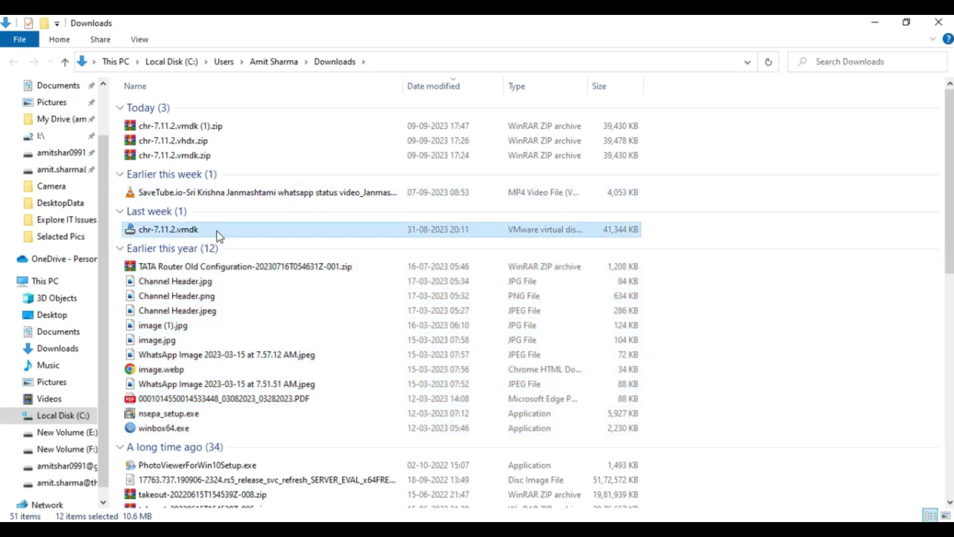
{"action": "right_click", "coordinate": [165, 231]}
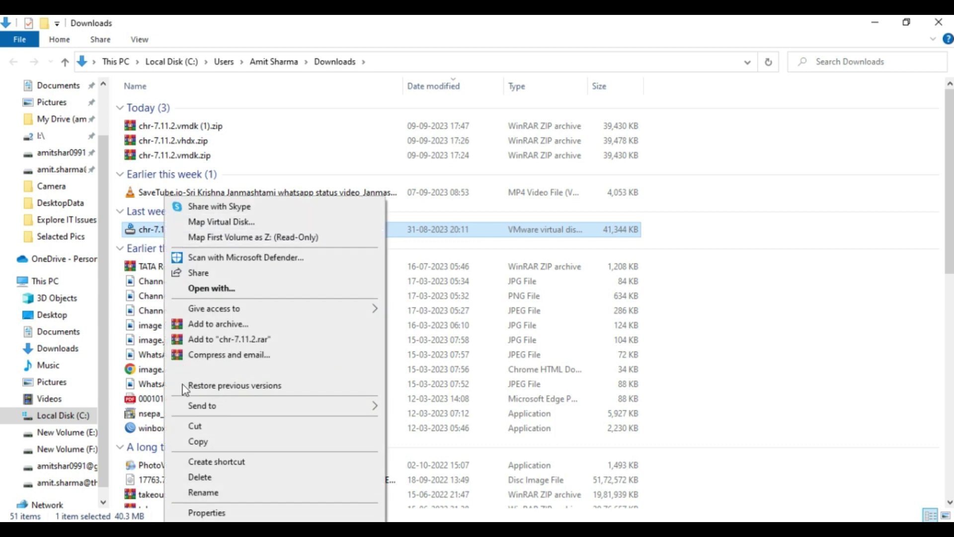
{"action": "left_click", "coordinate": [201, 442]}
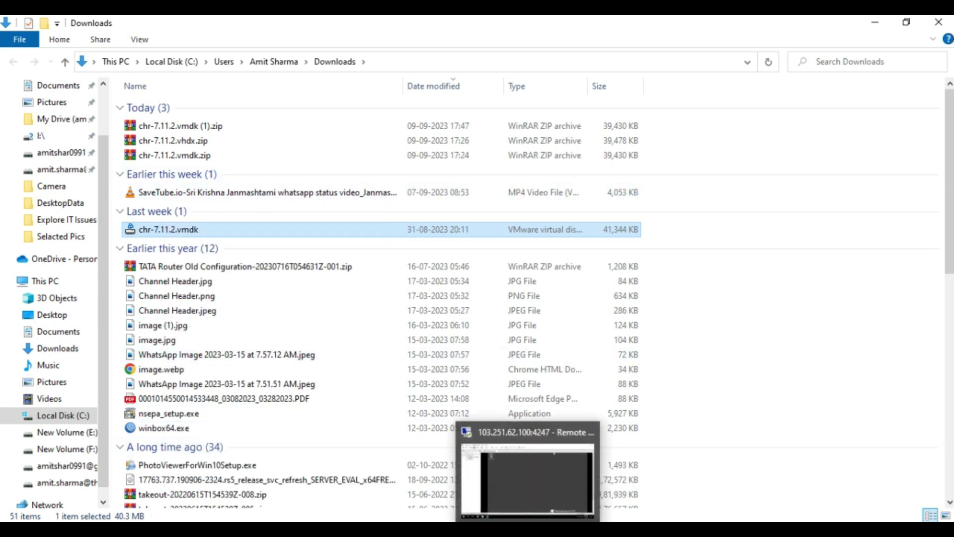
- Switch to the Remote Desktop session, paste the copied VMDK file onto the server's desktop, and minimize the file window
{"action": "left_click", "coordinate": [527, 529]}
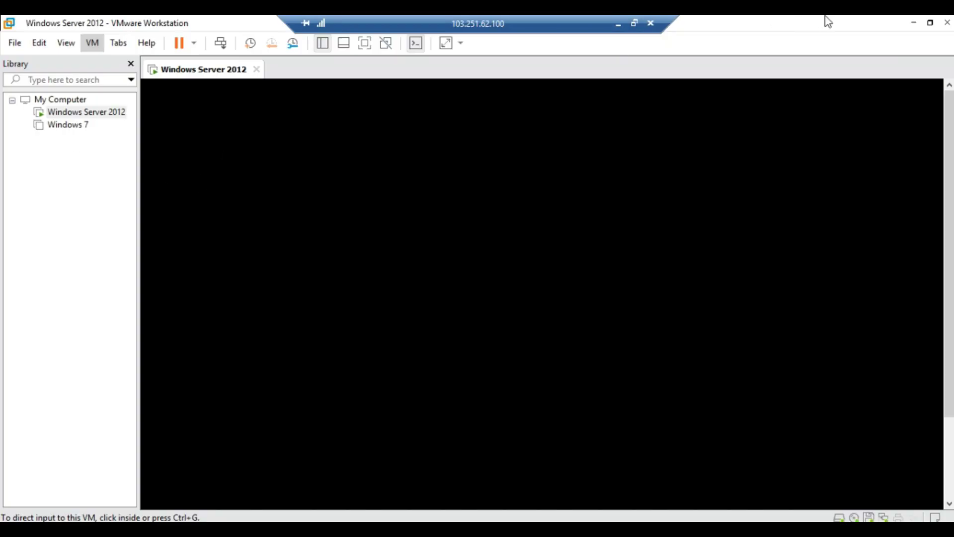
{"action": "left_click", "coordinate": [915, 24]}
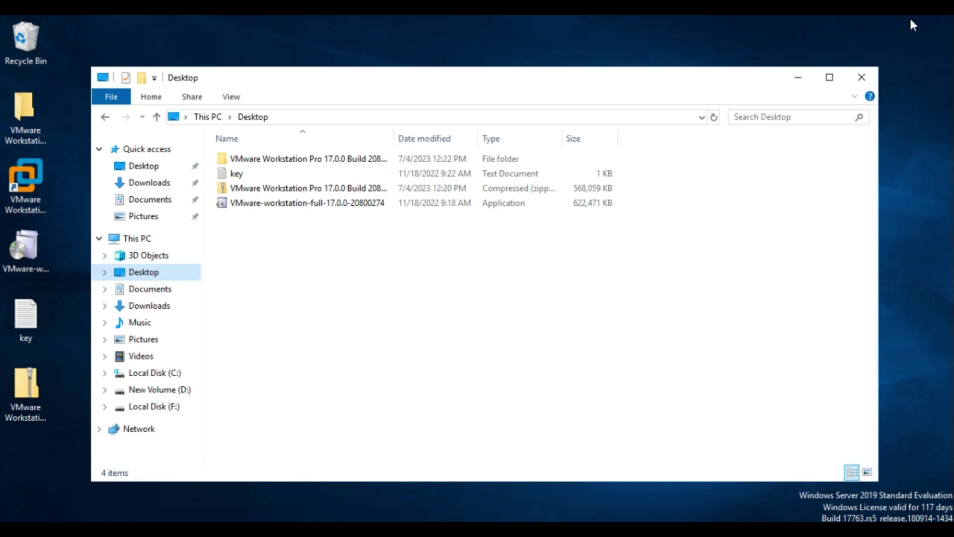
{"action": "right_click", "coordinate": [229, 20]}
{"action": "left_click", "coordinate": [266, 81]}
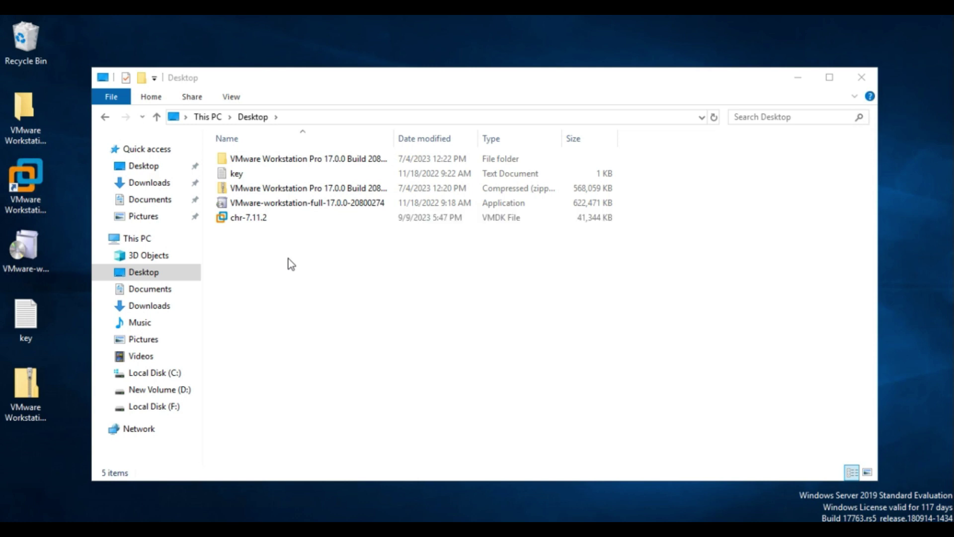
{"action": "left_click", "coordinate": [798, 78]}
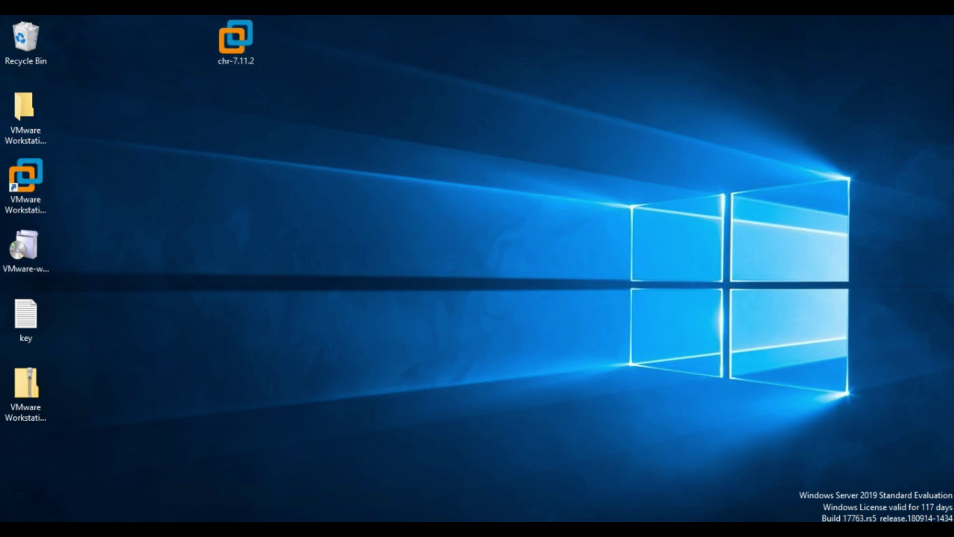
- Switch back to VMware Workstation and open the New Virtual Machine Wizard
{"action": "mouse_move", "coordinate": [188, 529]}
{"action": "left_click", "coordinate": [188, 455]}
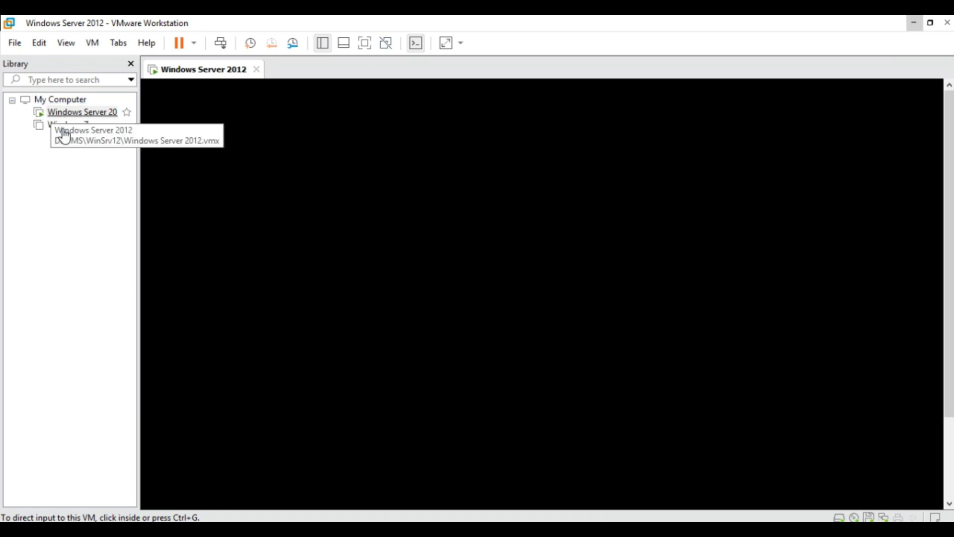
{"action": "left_click", "coordinate": [37, 45]}
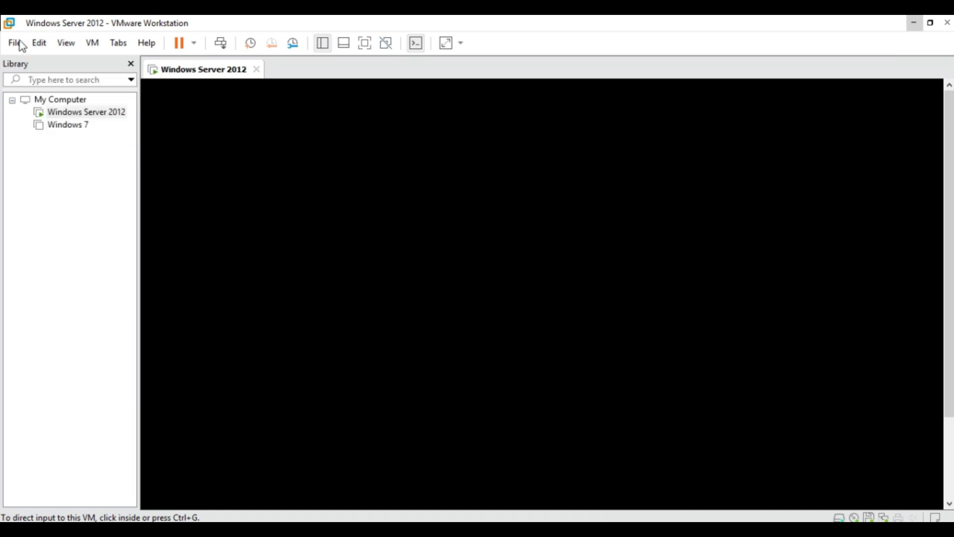
{"action": "mouse_move", "coordinate": [14, 46]}
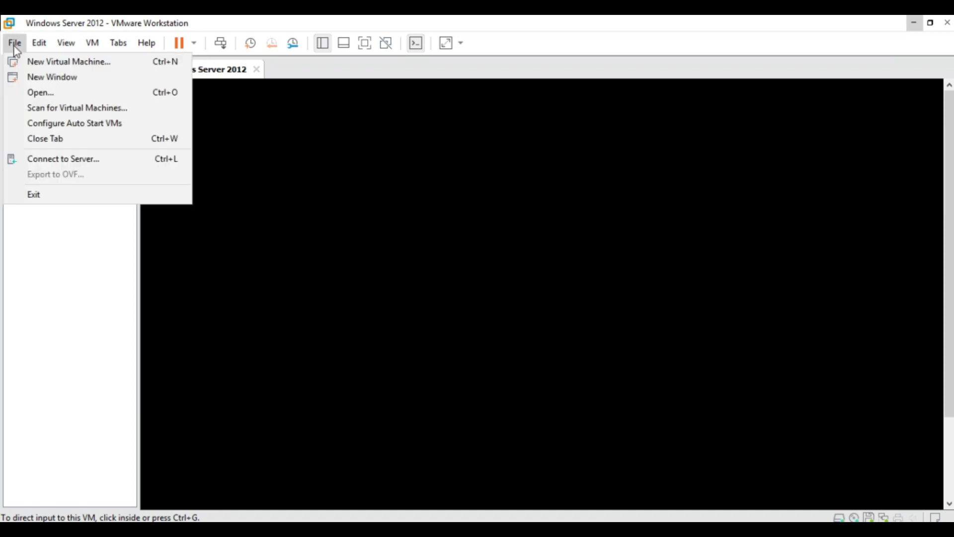
{"action": "left_click", "coordinate": [46, 64]}
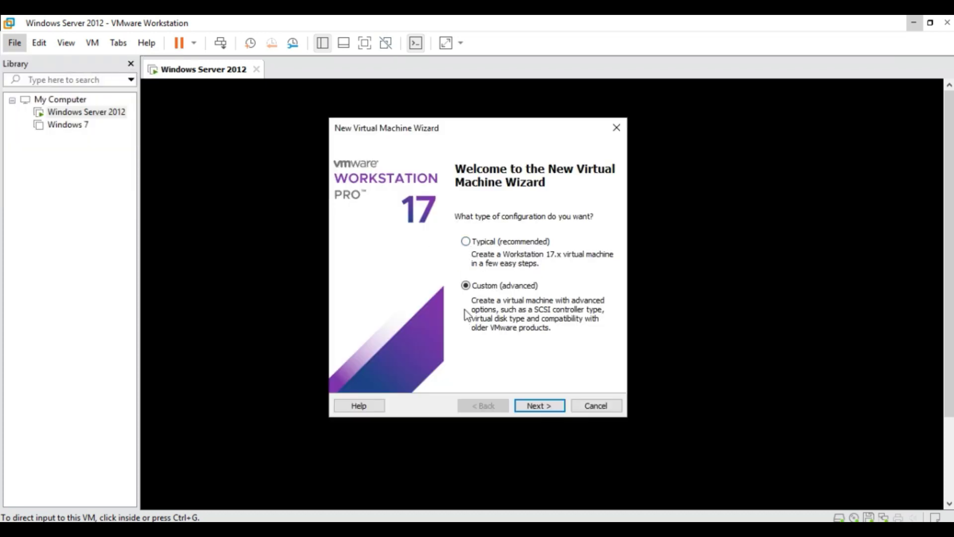
- Choose the custom configuration and set the hardware compatibility to Workstation 17.x
{"action": "left_click", "coordinate": [546, 407]}
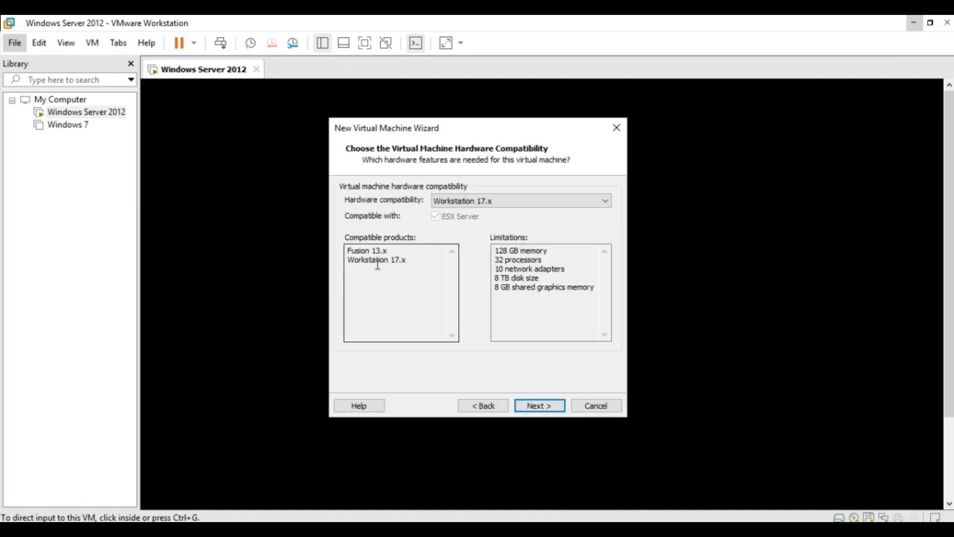
{"action": "left_click", "coordinate": [459, 199]}
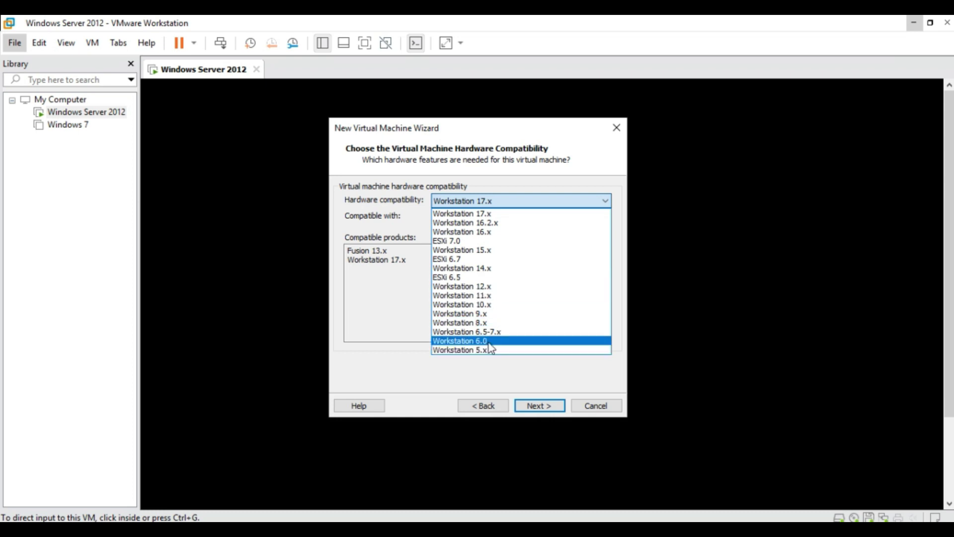
{"action": "left_click", "coordinate": [479, 214]}
{"action": "left_click", "coordinate": [547, 406]}
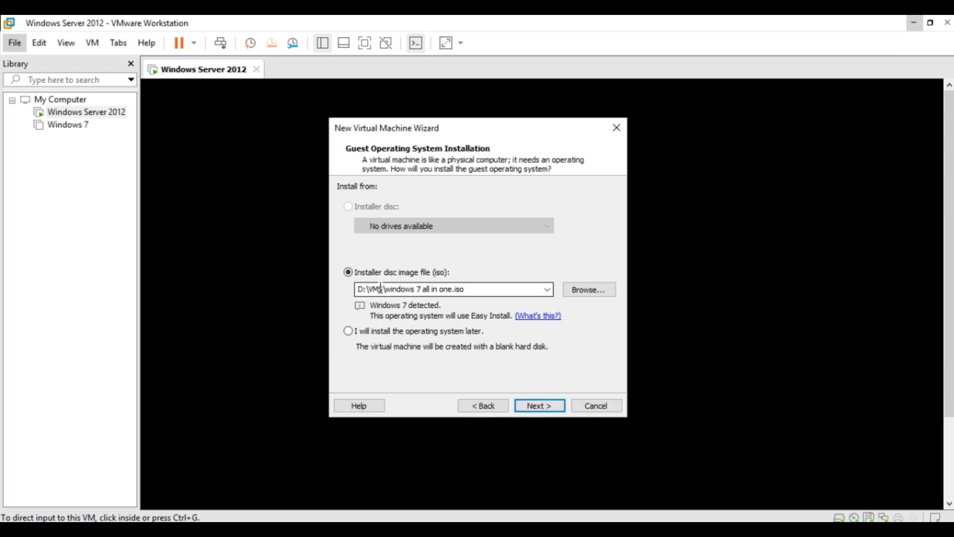
{"action": "left_click", "coordinate": [571, 293]}
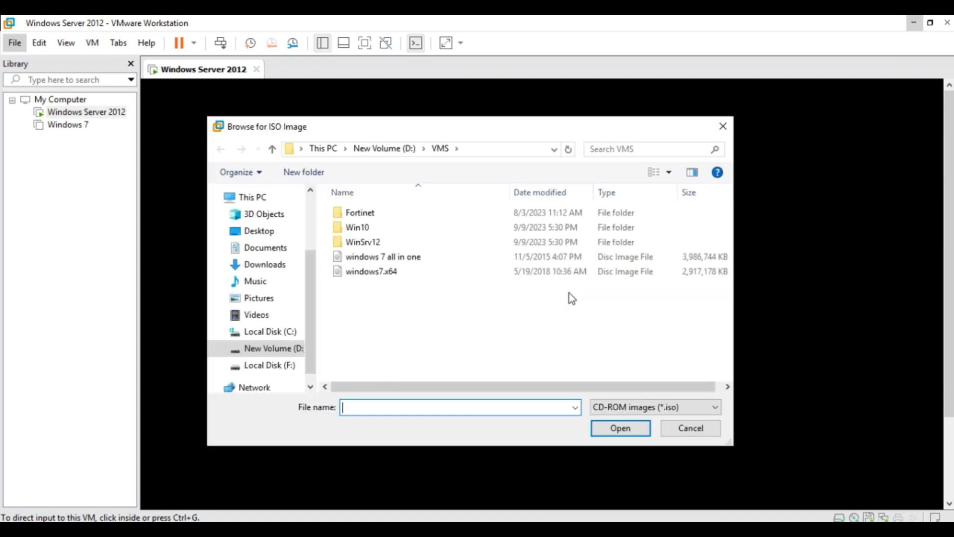
{"action": "left_click", "coordinate": [258, 231]}
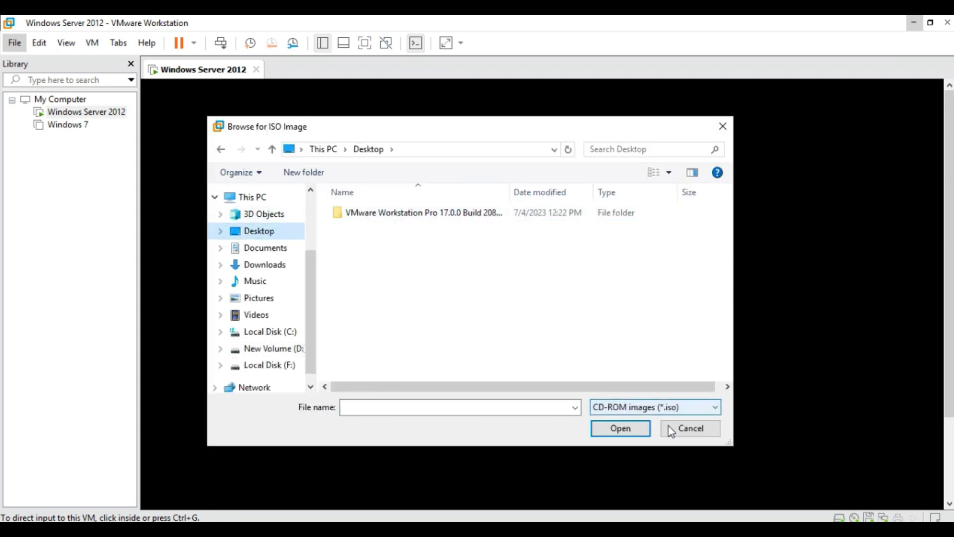
{"action": "left_click", "coordinate": [706, 428]}
- Choose to install the operating system later and set the guest operating system to Other, version Other 64-bit
{"action": "left_click", "coordinate": [350, 331]}
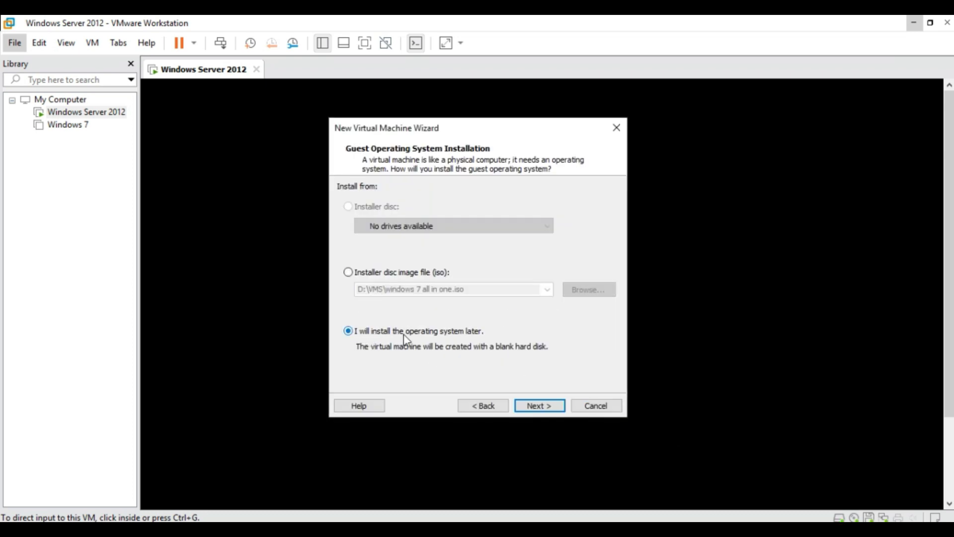
{"action": "left_click", "coordinate": [537, 405]}
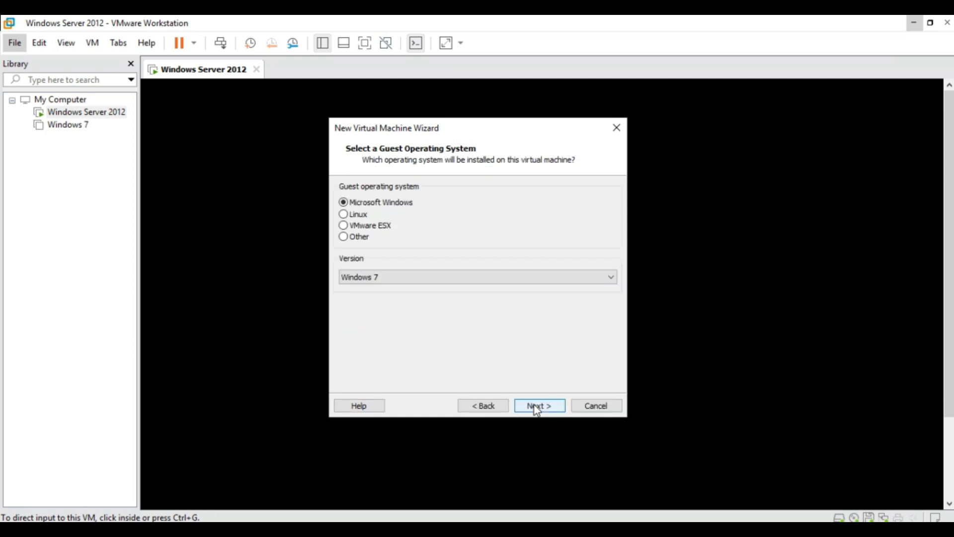
{"action": "left_click", "coordinate": [348, 239]}
{"action": "left_click", "coordinate": [363, 276]}
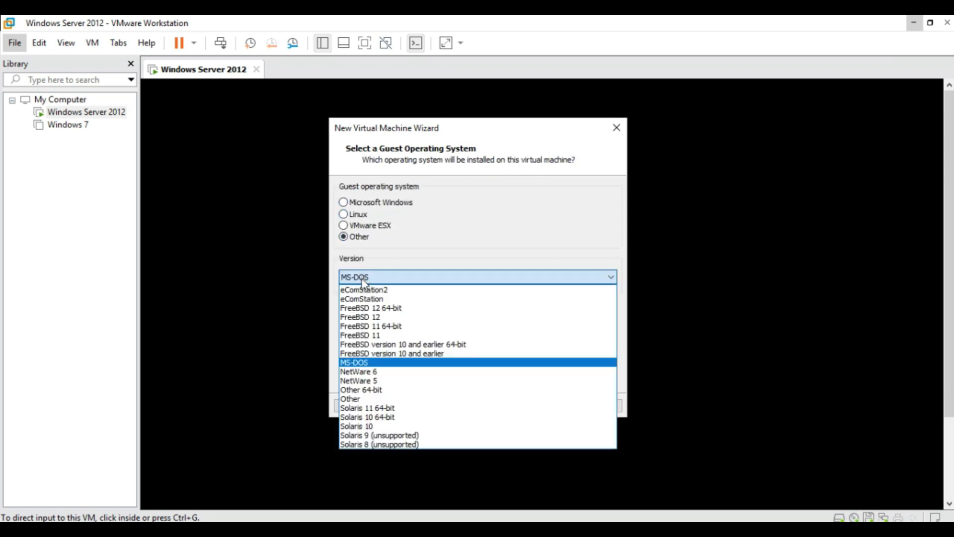
{"action": "left_click", "coordinate": [360, 391]}
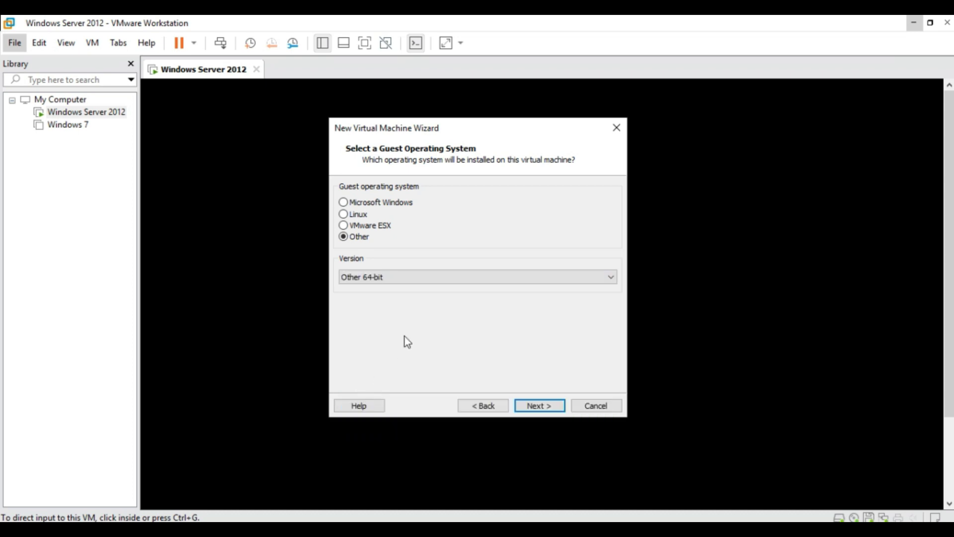
{"action": "left_click", "coordinate": [540, 405]}
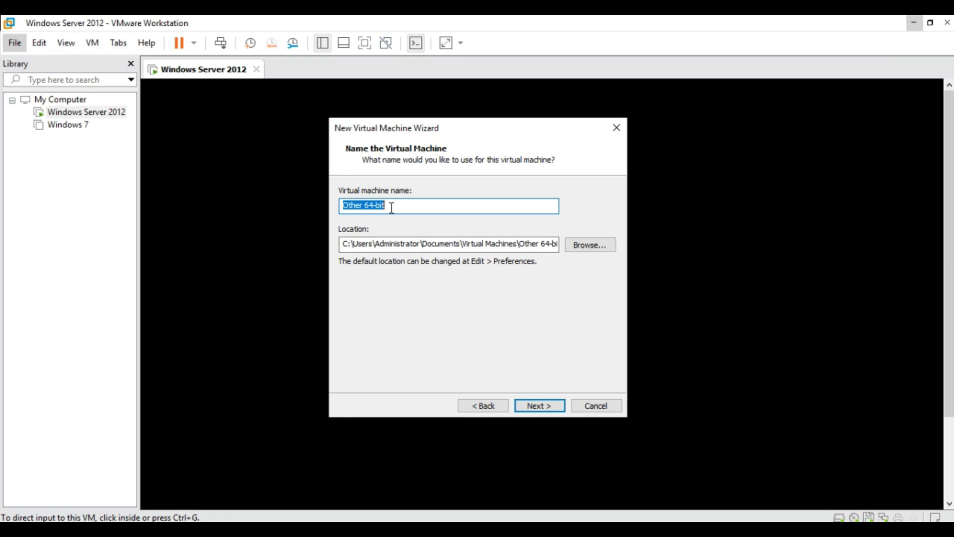
- Name the virtual machine MikroTik and store it in the Mikrotik folder on drive D, continuing despite the existing virtual machine there
{"action": "type", "text": "Mikro"}
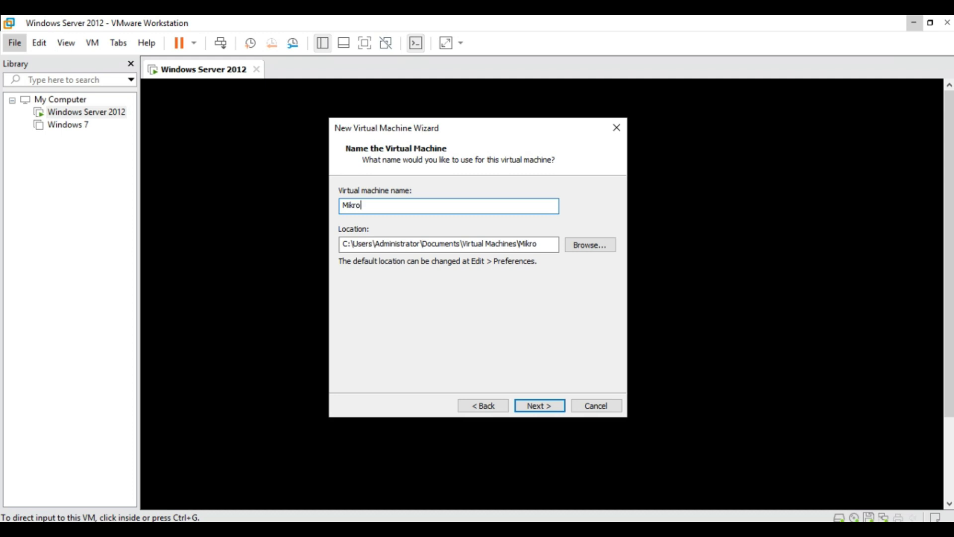
{"action": "type", "text": "Tik"}
{"action": "left_click", "coordinate": [586, 251]}
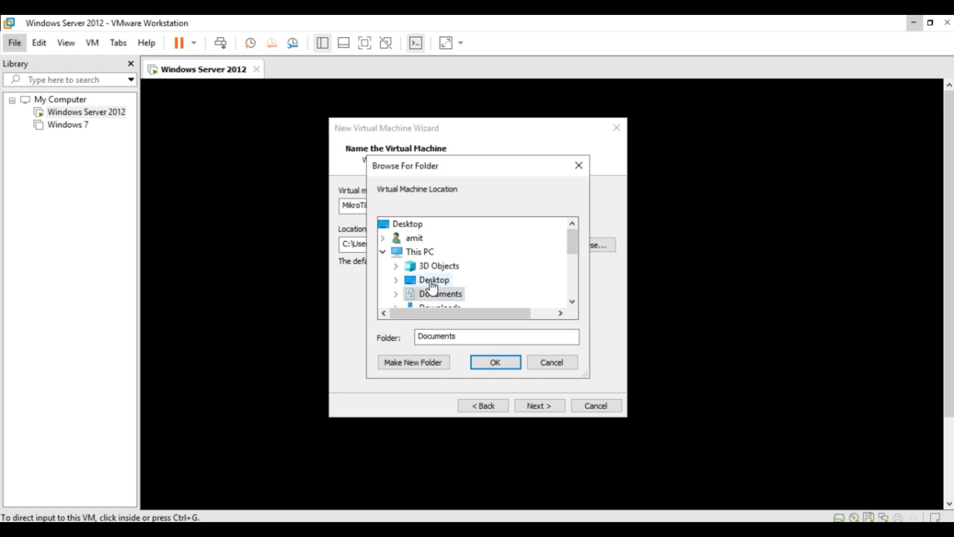
{"action": "scroll", "coordinate": [425, 293], "scroll_direction": "down", "scroll_amount": 2}
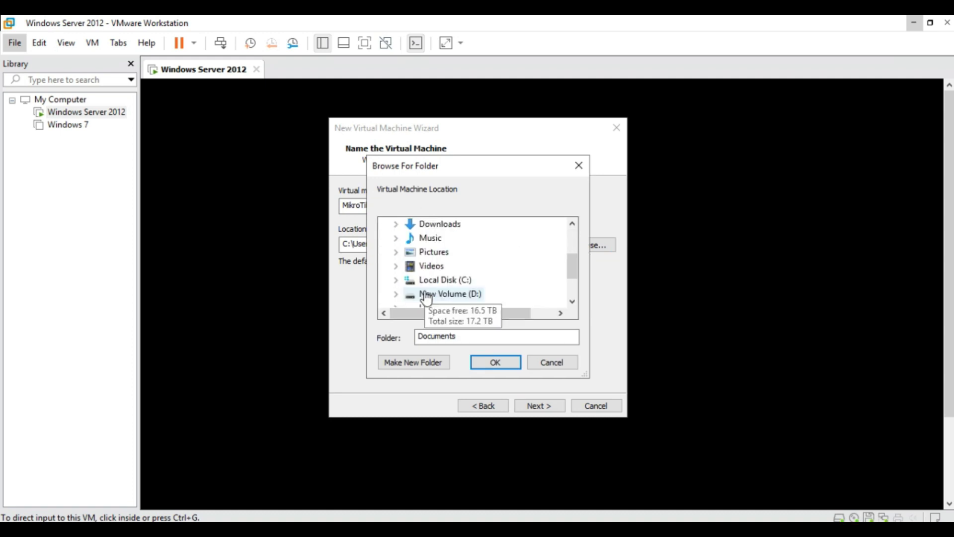
{"action": "left_click", "coordinate": [443, 298]}
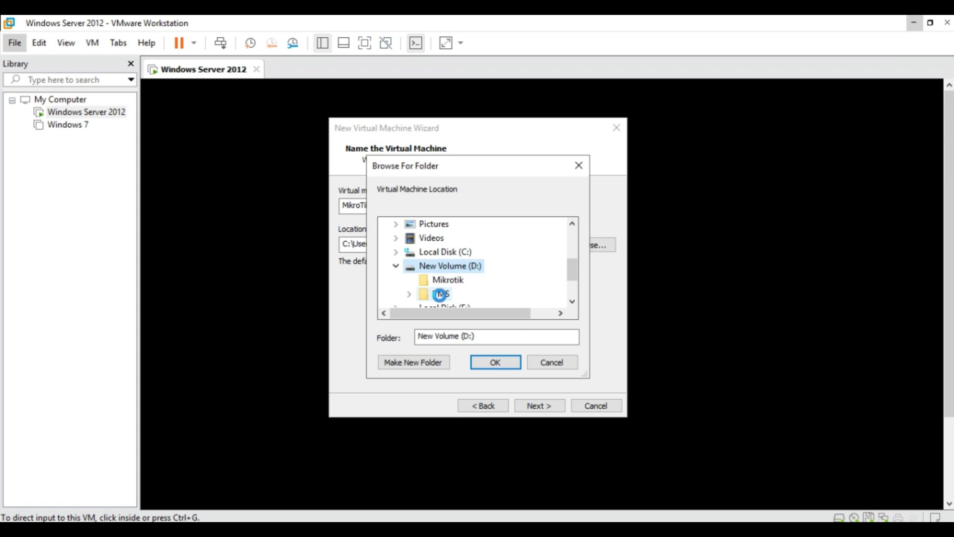
{"action": "left_click", "coordinate": [440, 297]}
{"action": "left_click", "coordinate": [446, 239]}
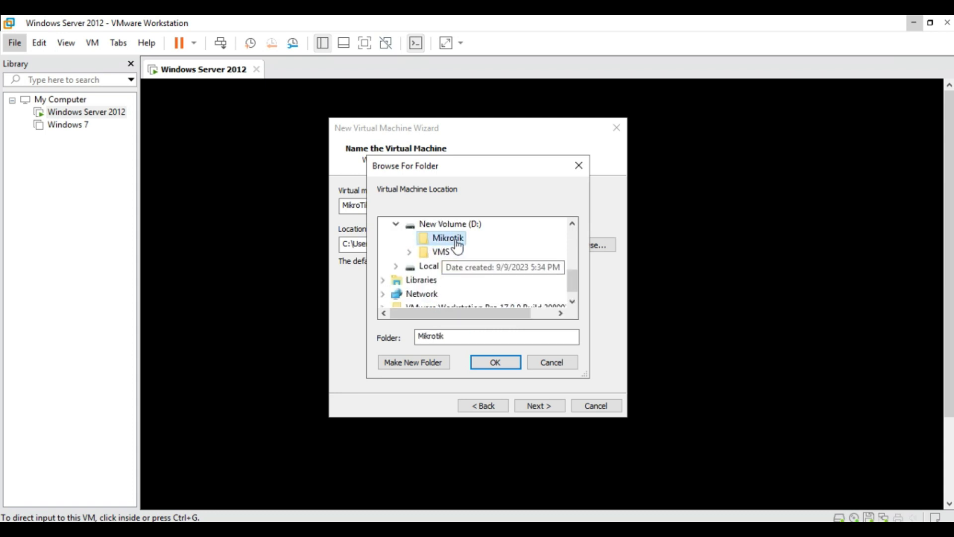
{"action": "left_click", "coordinate": [490, 364]}
{"action": "left_click", "coordinate": [553, 412]}
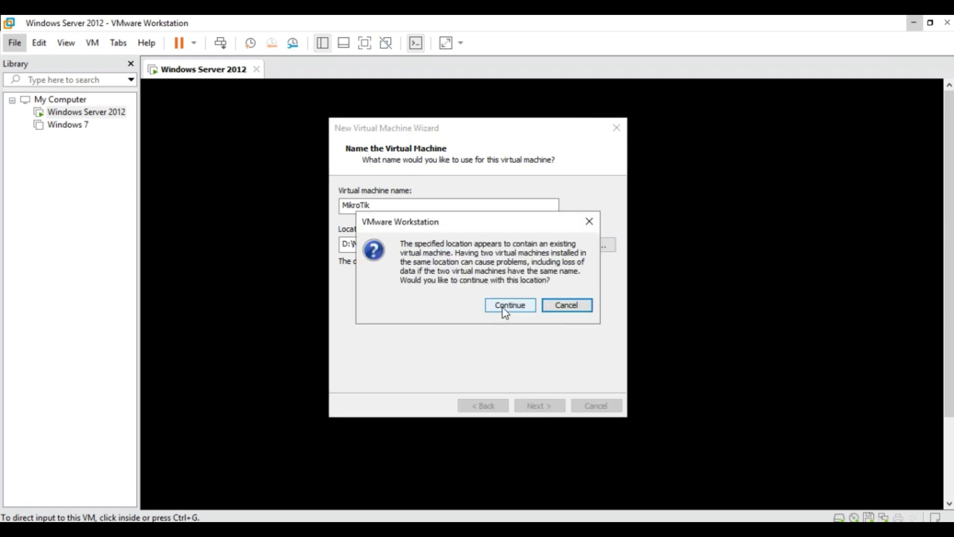
{"action": "left_click", "coordinate": [504, 308]}
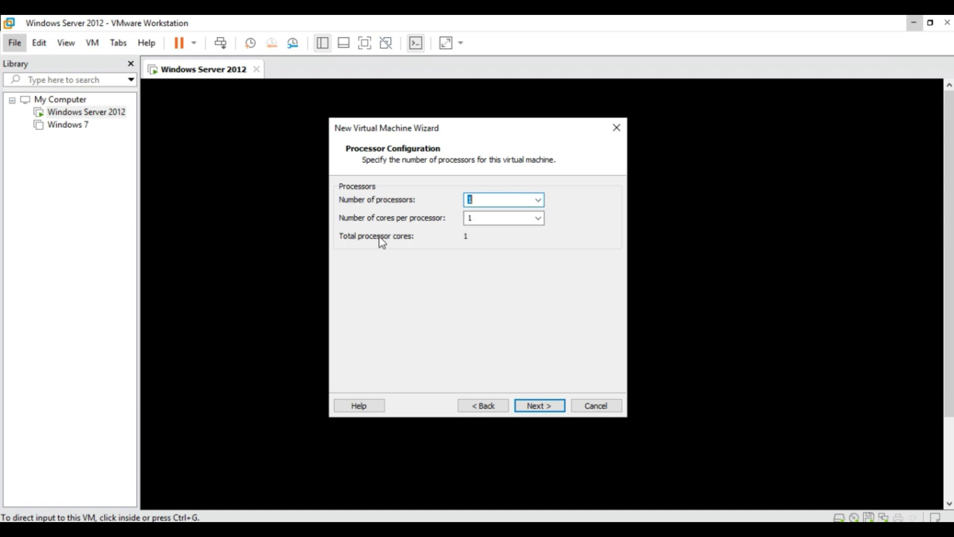
- Set two cores per processor and raise the virtual machine's memory to about 1 GB
{"action": "left_click", "coordinate": [541, 221]}
{"action": "left_click", "coordinate": [483, 243]}
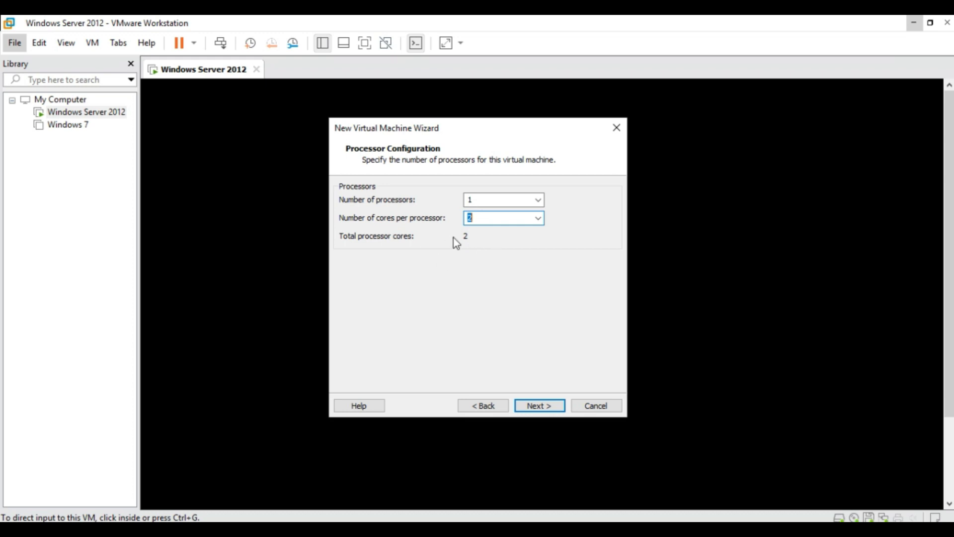
{"action": "left_click", "coordinate": [543, 407]}
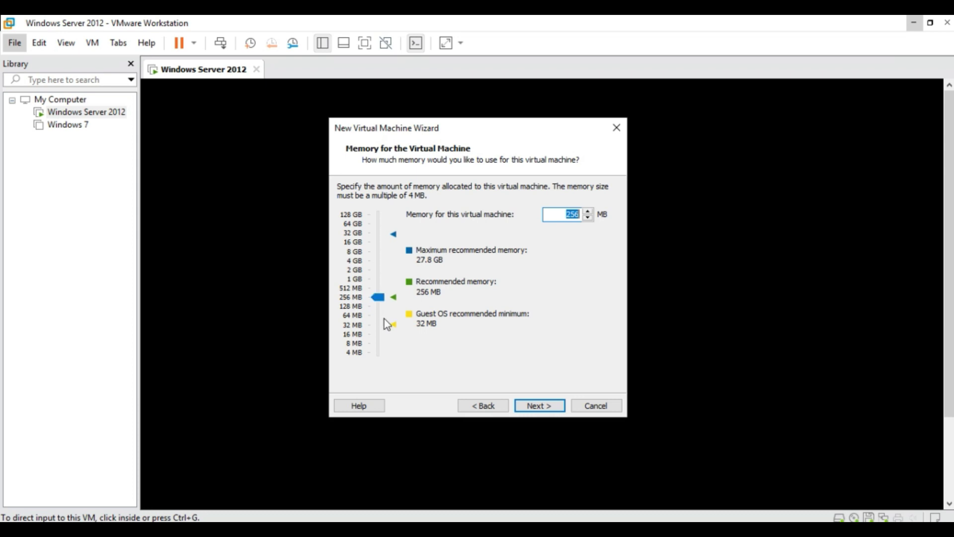
{"action": "left_click_drag", "start_coordinate": [381, 300], "coordinate": [383, 282]}
{"action": "left_click_drag", "start_coordinate": [380, 280], "coordinate": [380, 281]}
{"action": "left_click", "coordinate": [537, 408]}
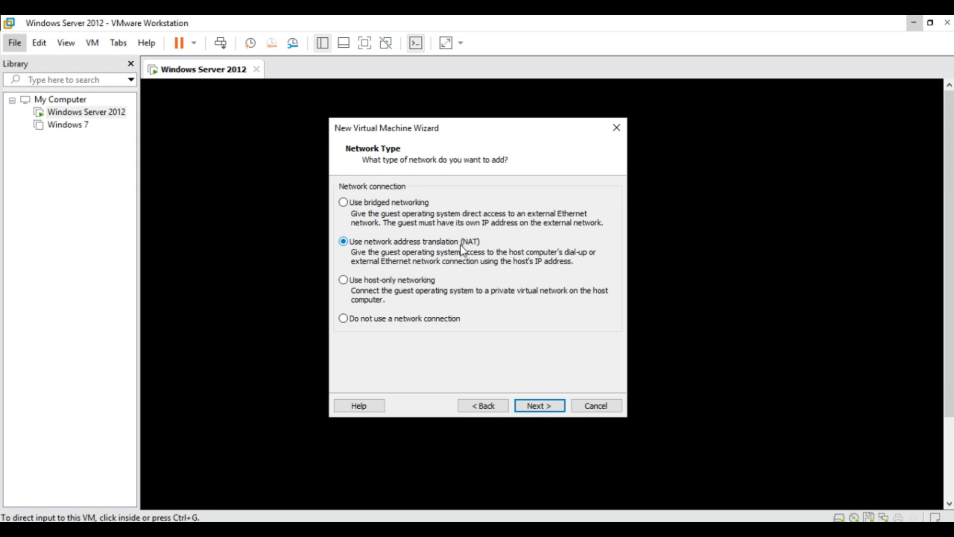
- Accept NAT networking, the LSI Logic SCSI controller and the IDE virtual disk type
{"action": "left_click", "coordinate": [539, 406]}
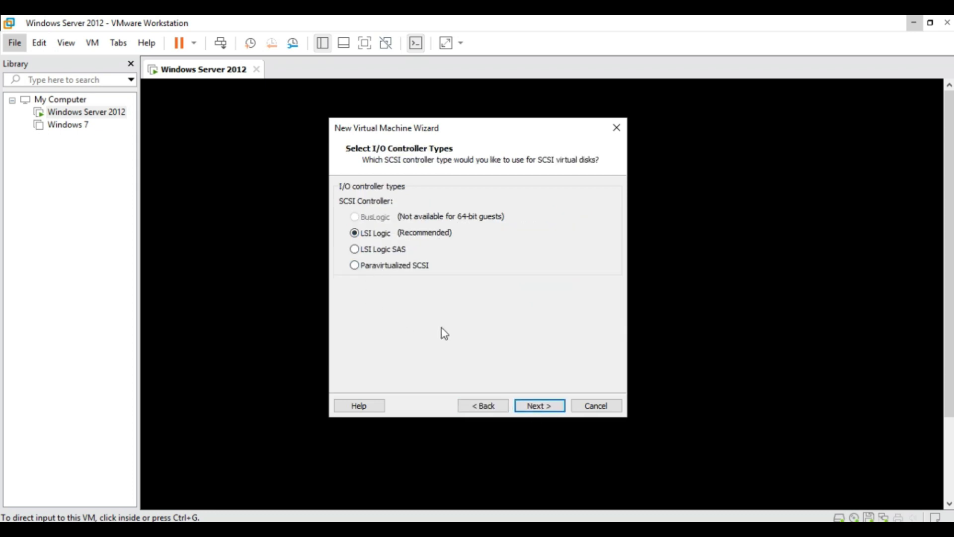
{"action": "left_click", "coordinate": [544, 407]}
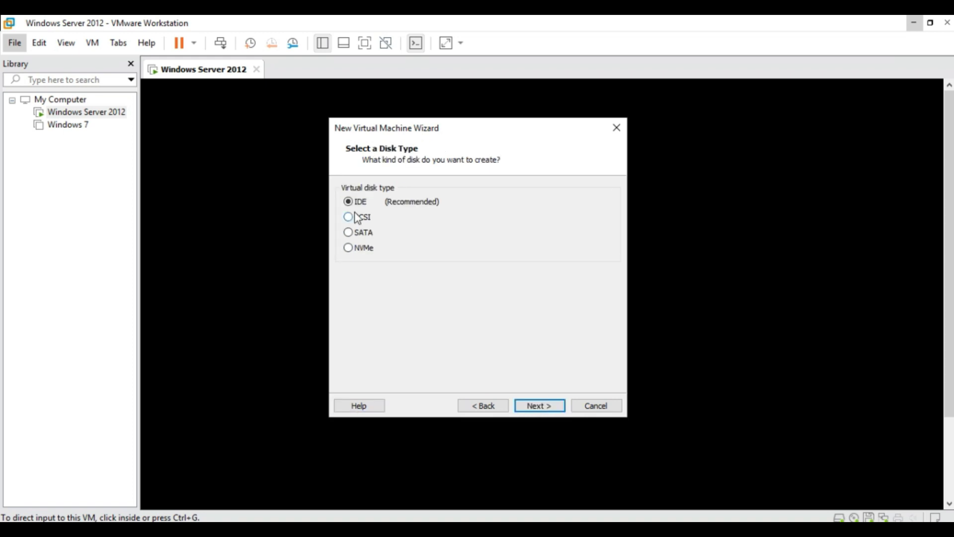
{"action": "left_click", "coordinate": [539, 406]}
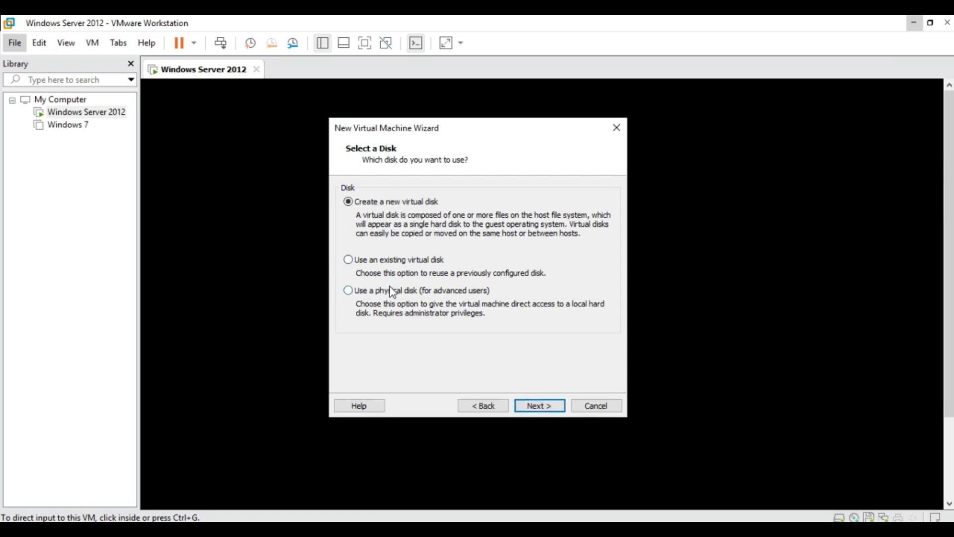
- Use an existing virtual disk and select chr-7.11.2.vmdk from the Desktop as the disk file
{"action": "left_click", "coordinate": [350, 261]}
{"action": "left_click", "coordinate": [543, 408]}
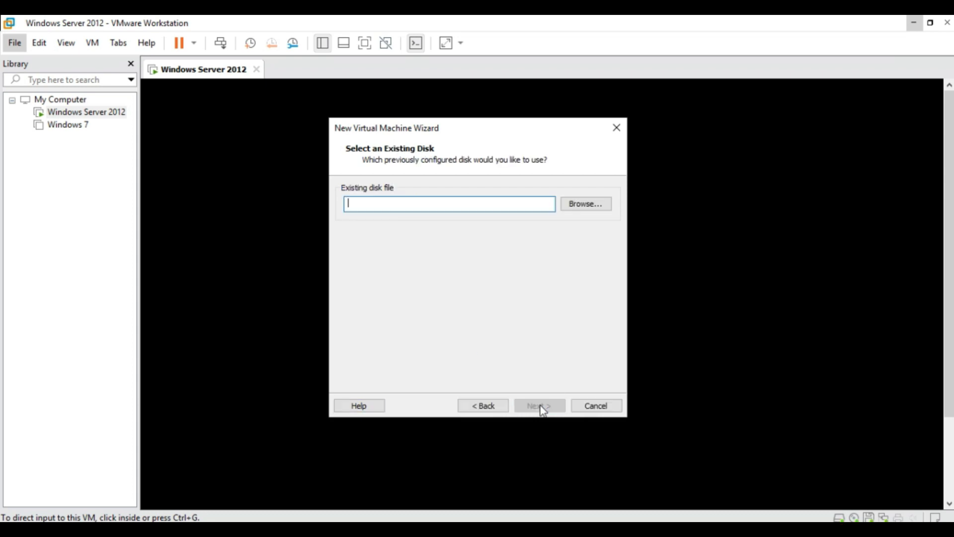
{"action": "left_click", "coordinate": [575, 206]}
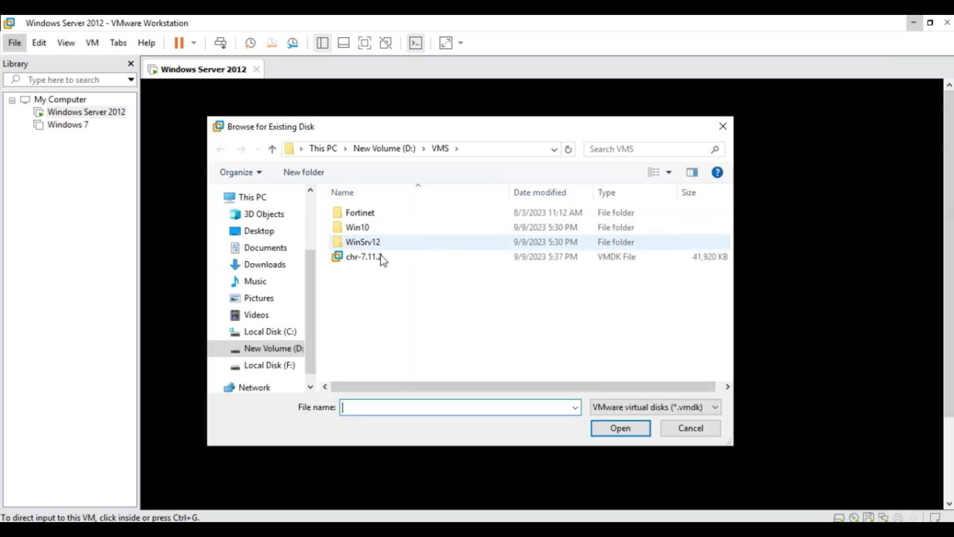
{"action": "left_click", "coordinate": [276, 233]}
{"action": "left_click", "coordinate": [356, 231]}
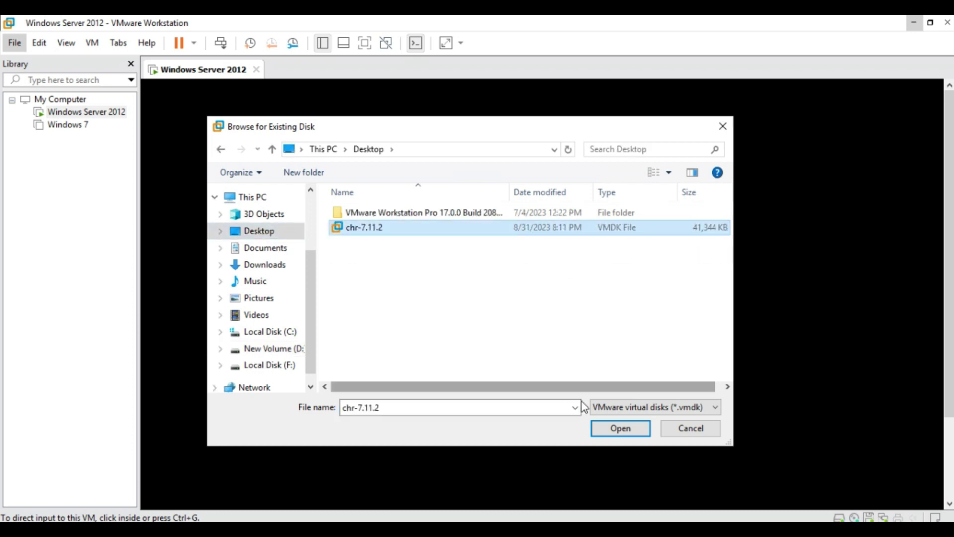
{"action": "left_click", "coordinate": [619, 435]}
{"action": "left_click", "coordinate": [539, 407]}
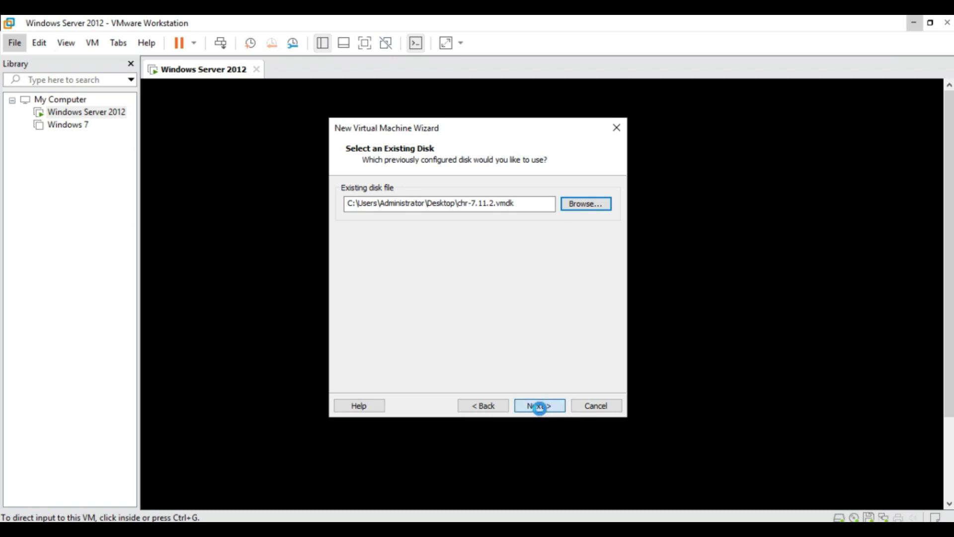